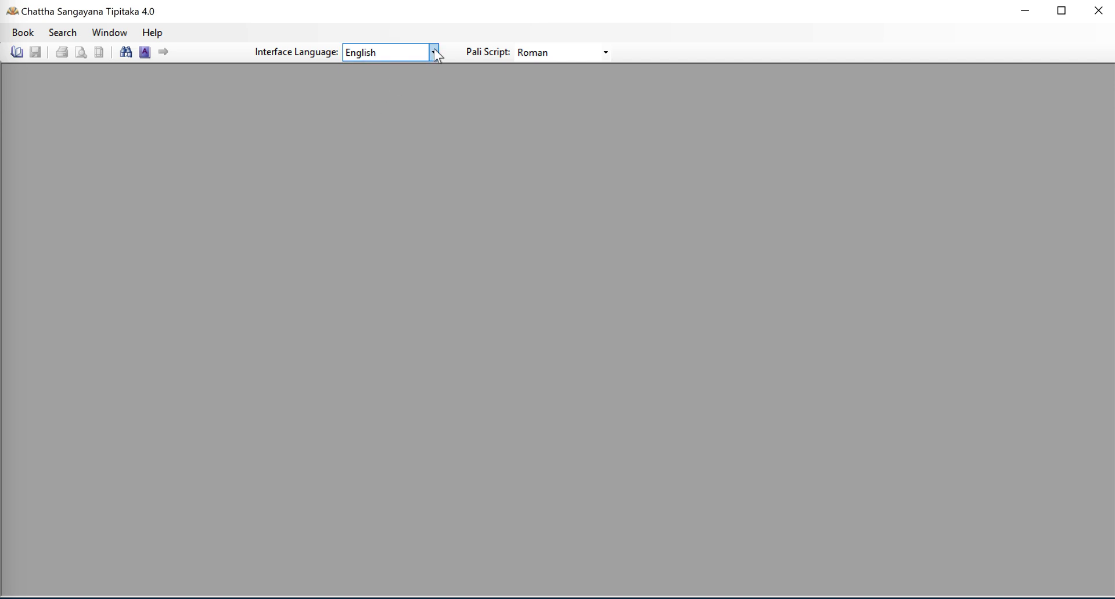
Open the Select a Book tree, Search and Dictionary windows, moving Dictionary to the top-left
click(17, 52)
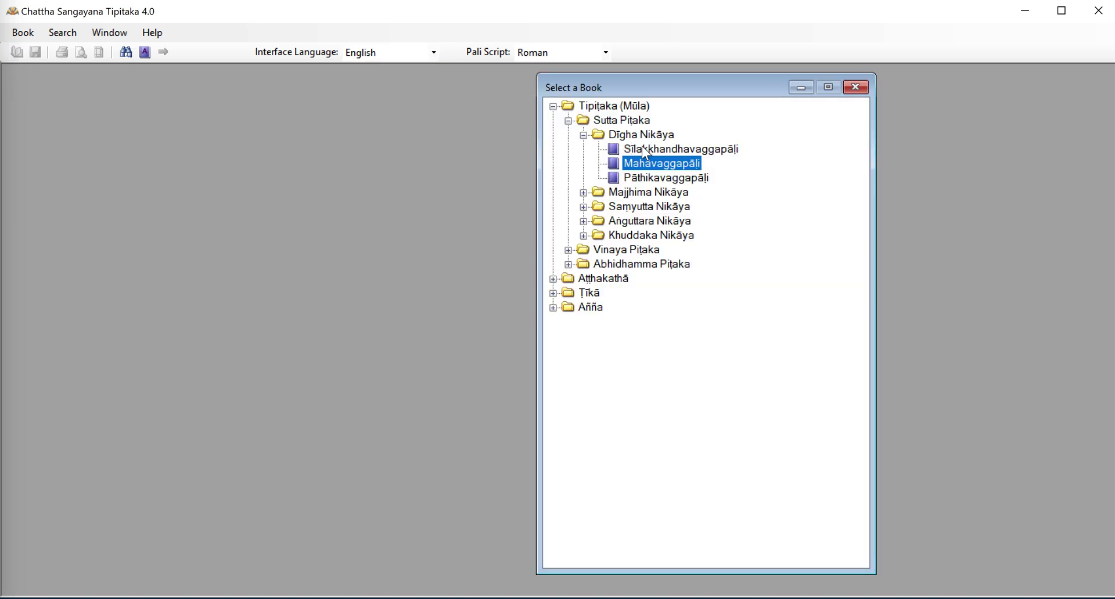
click(125, 53)
click(145, 53)
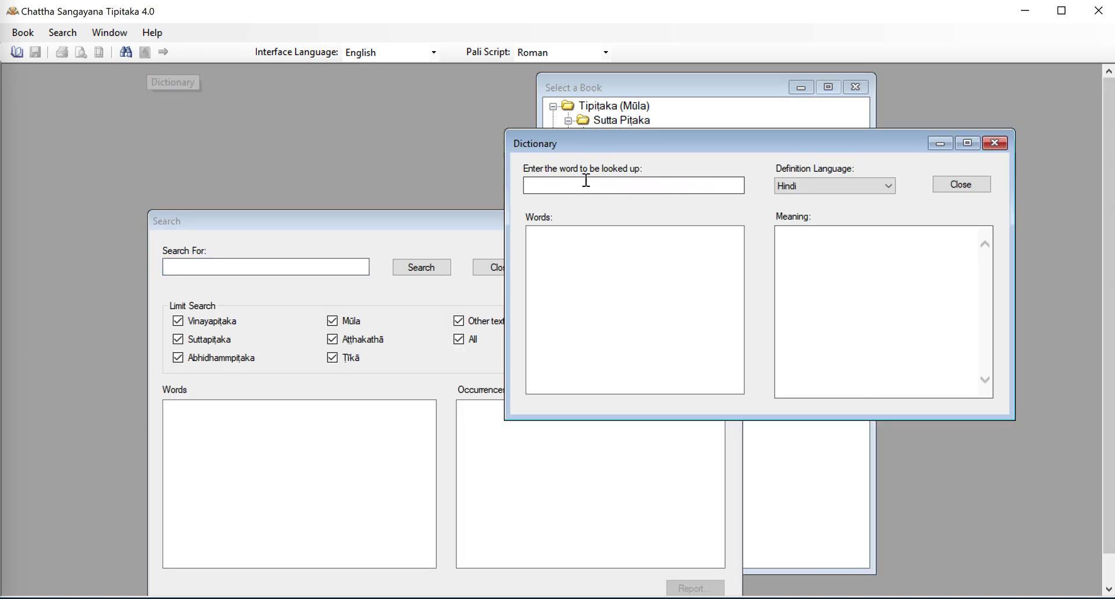
drag(599, 144, 96, 78)
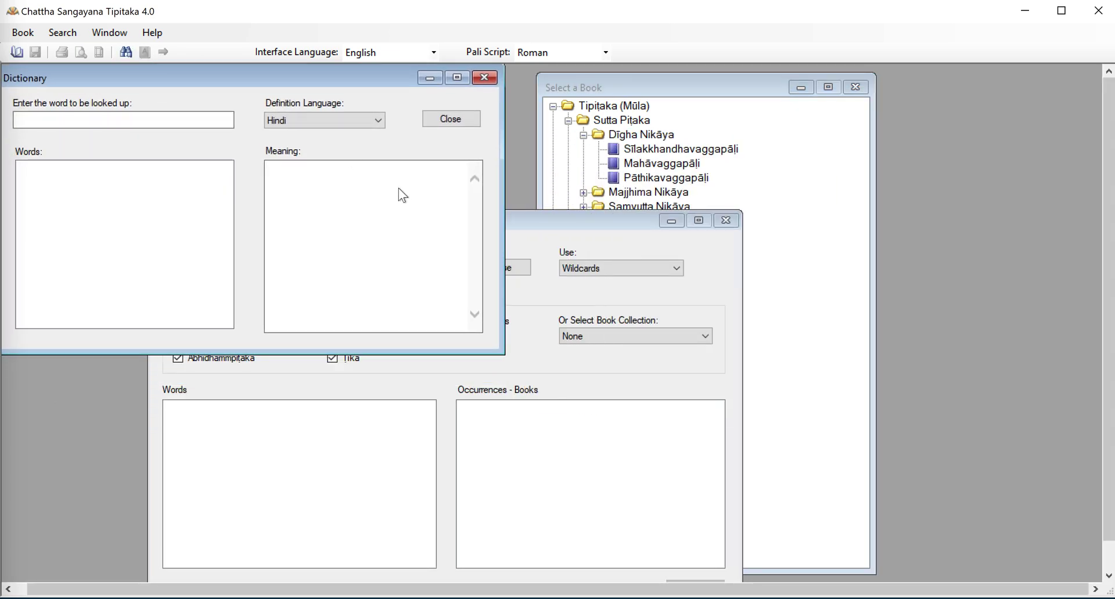
Switch the interface language to español, back to English, then close the Dictionary window
click(523, 220)
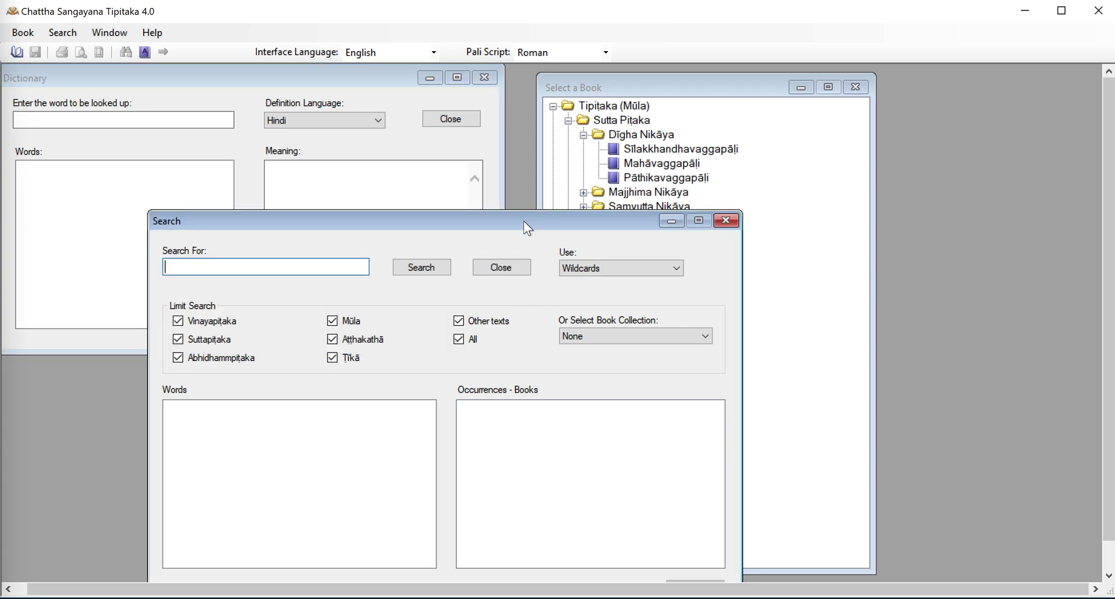
click(433, 53)
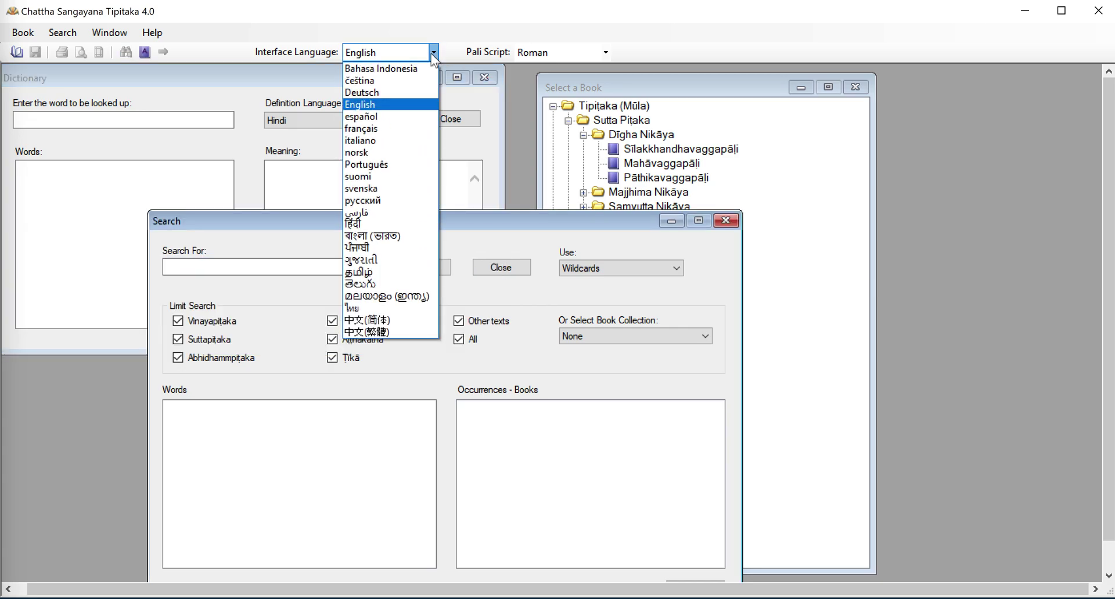
click(406, 116)
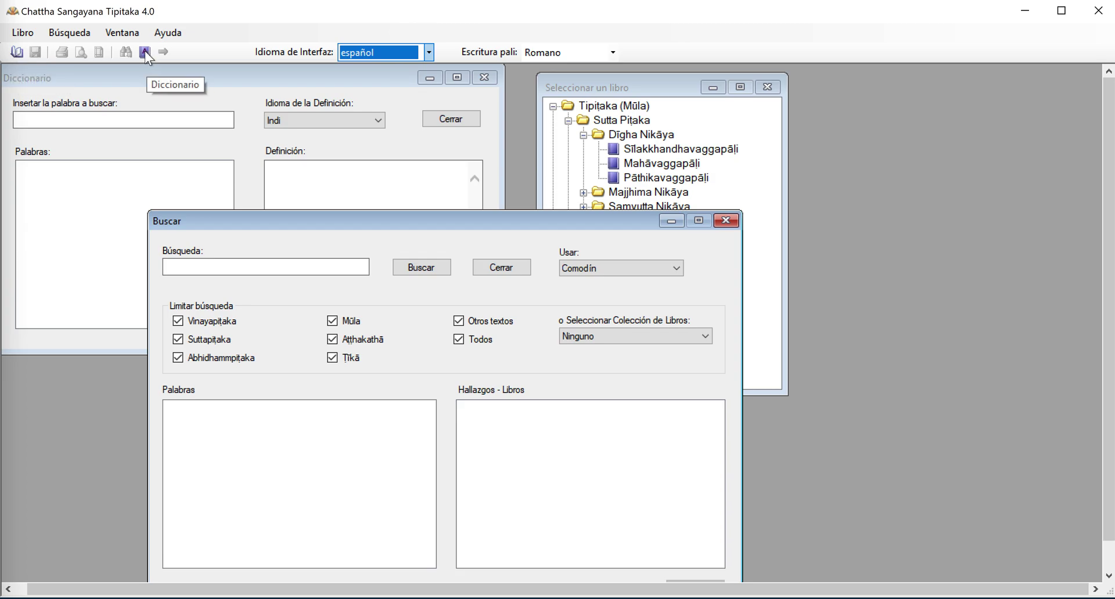
click(373, 53)
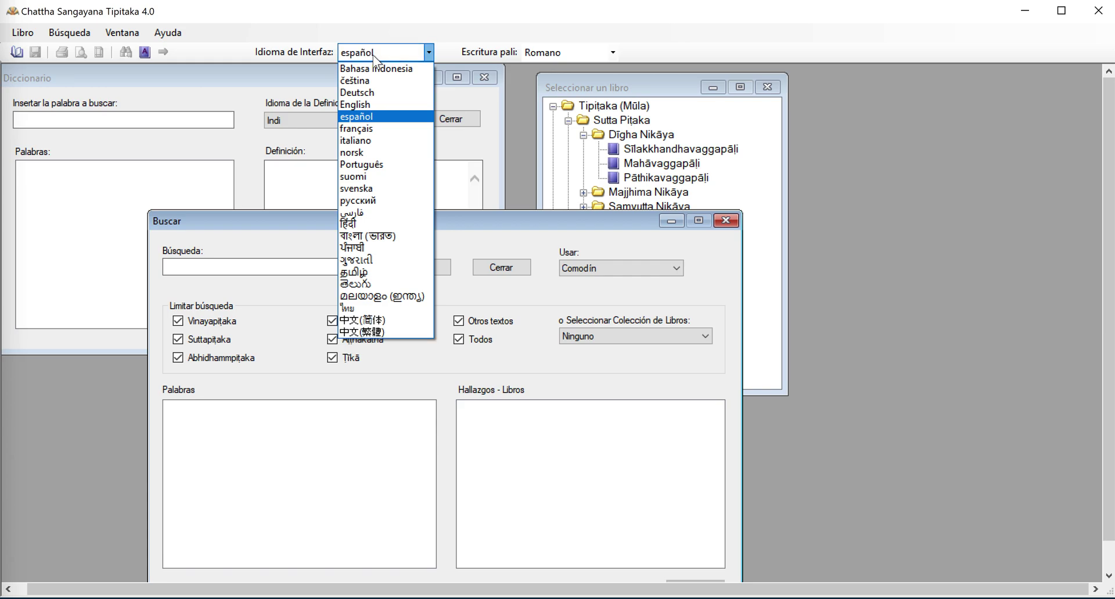
click(367, 104)
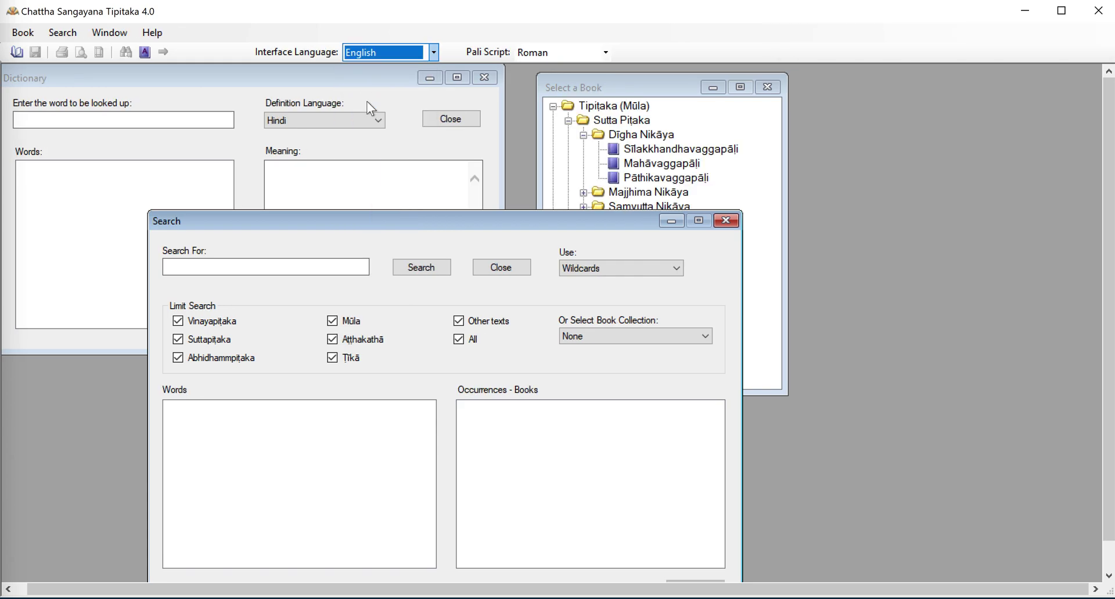
click(485, 76)
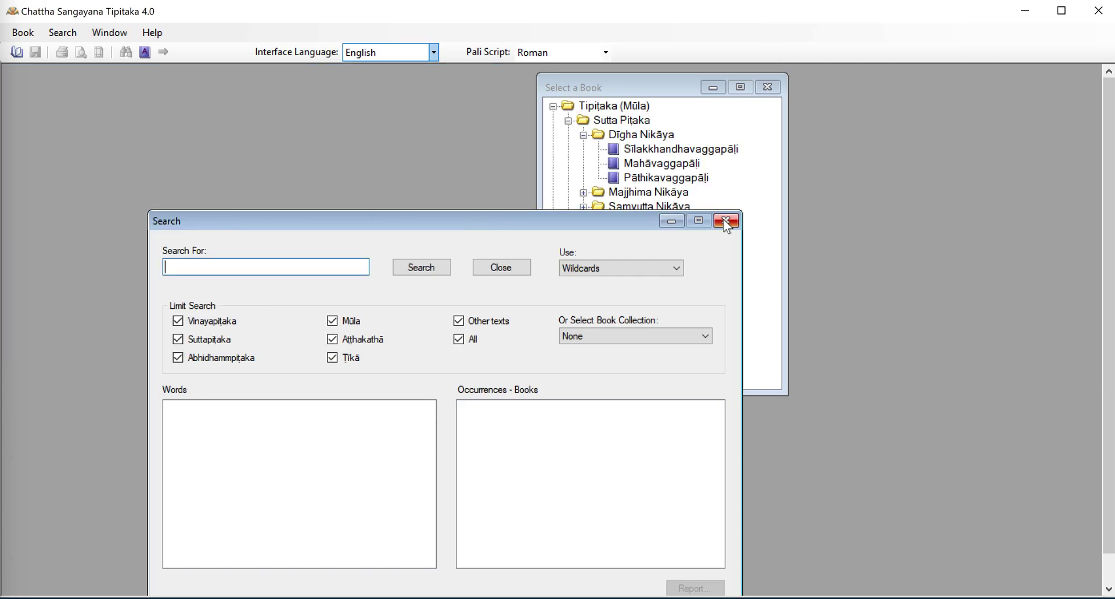
Close Search and Select a Book, then reopen the book tree at the workspace's top-left
click(724, 221)
click(766, 88)
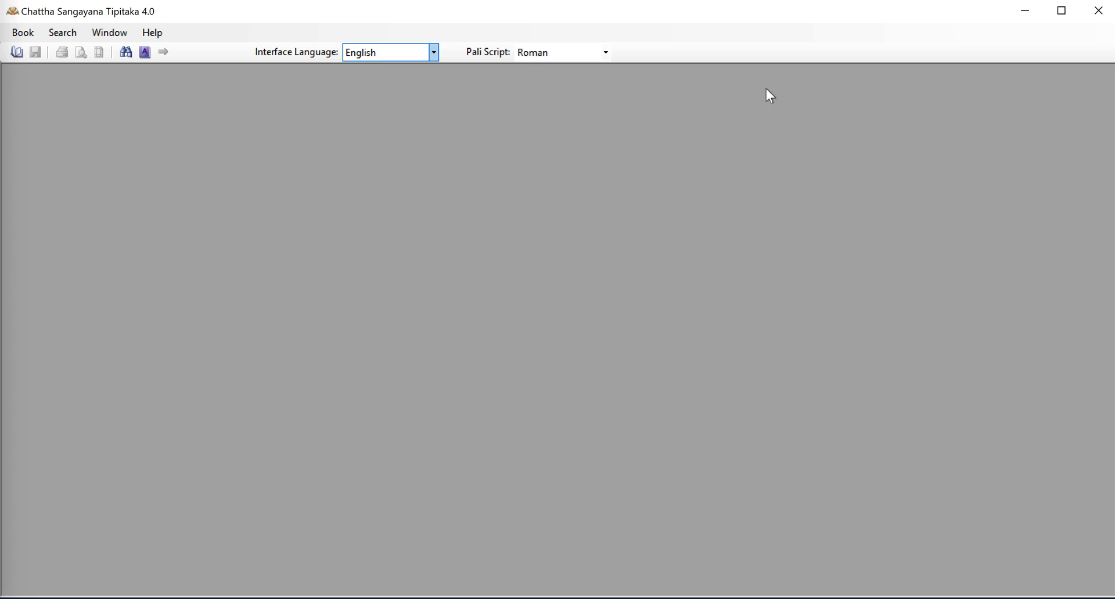
click(17, 52)
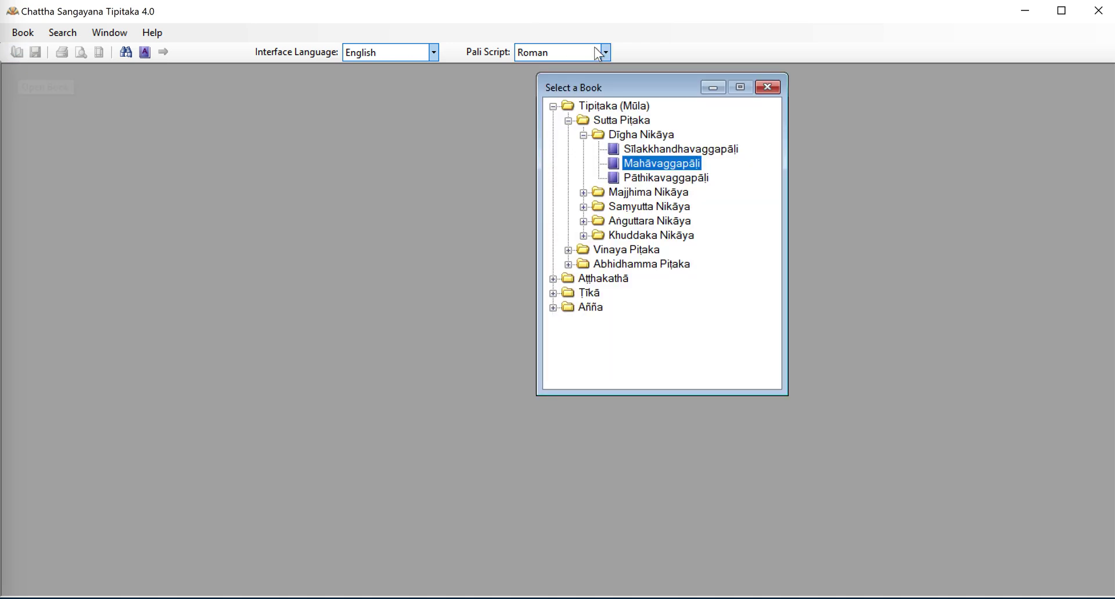
drag(615, 89, 106, 83)
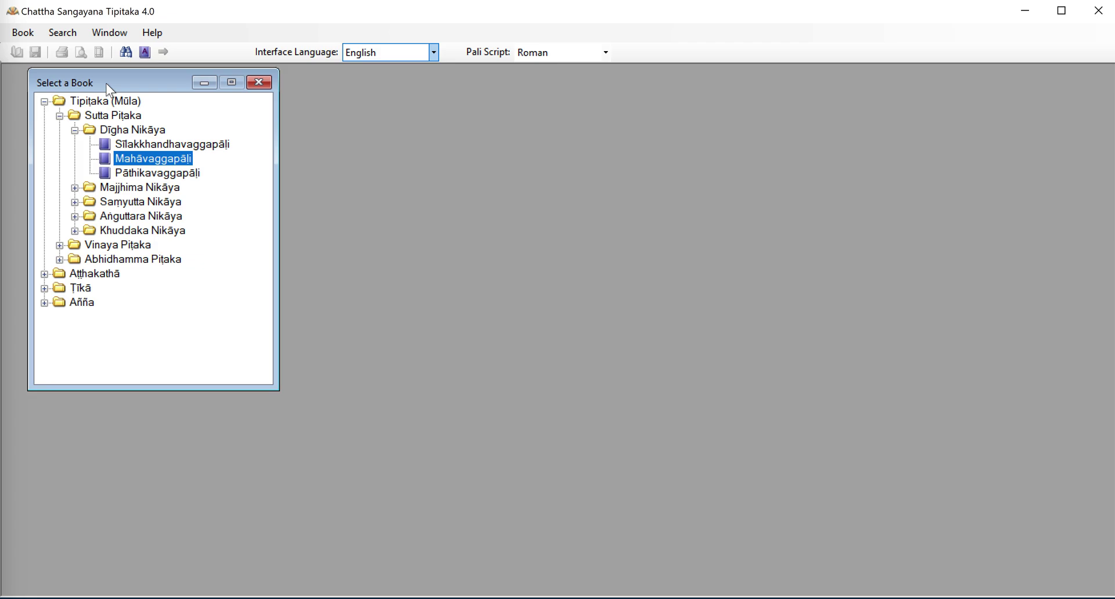
drag(106, 83, 86, 82)
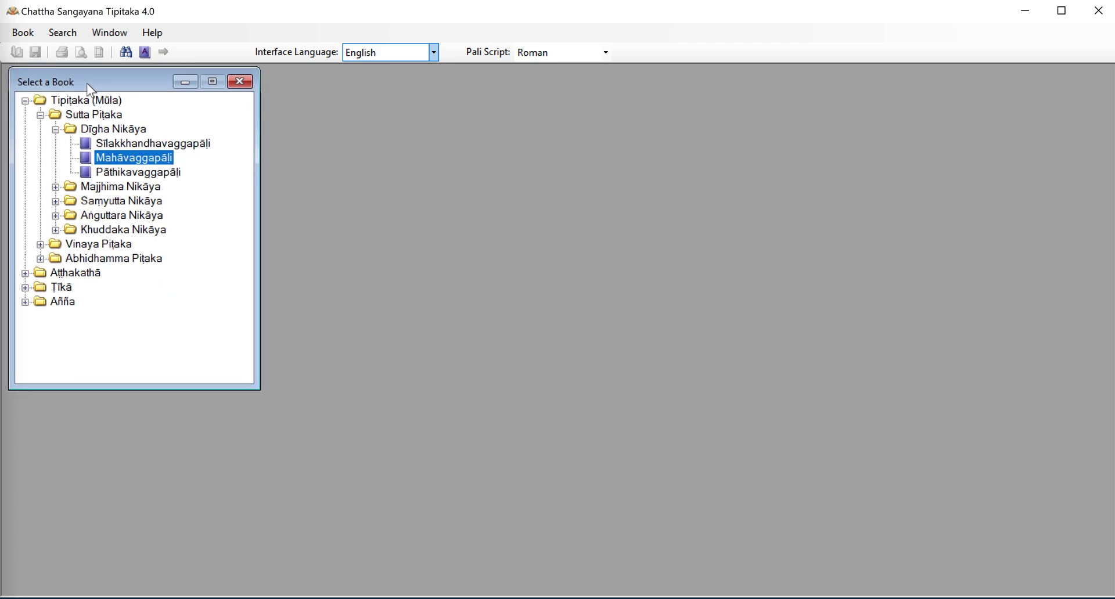
Glance at the Book menu, reopen the book tree, and collapse the Sutta Piṭaka branch
click(24, 34)
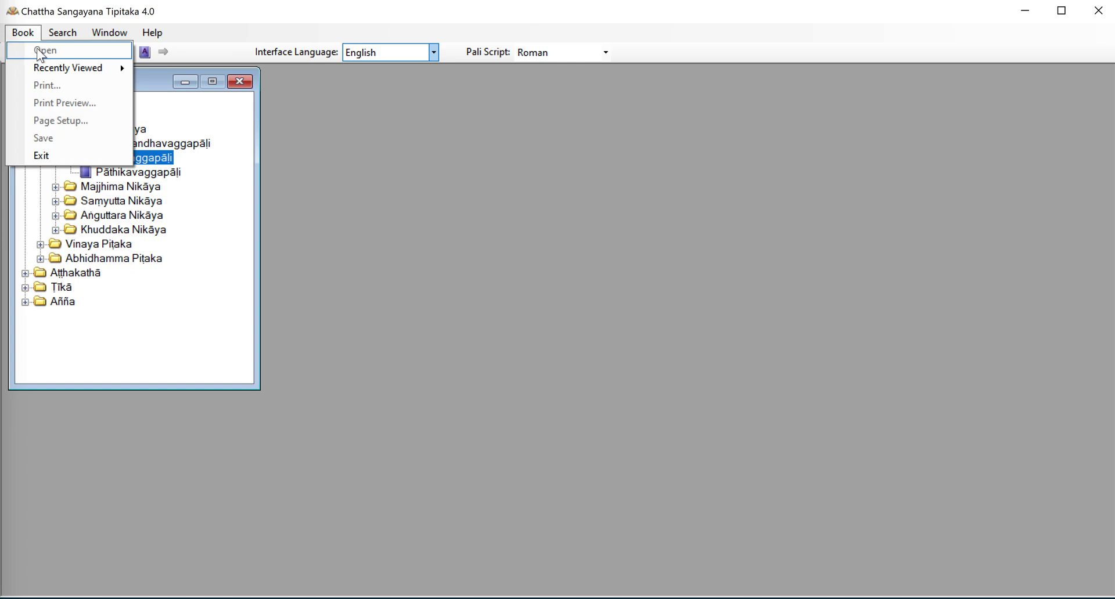
click(26, 33)
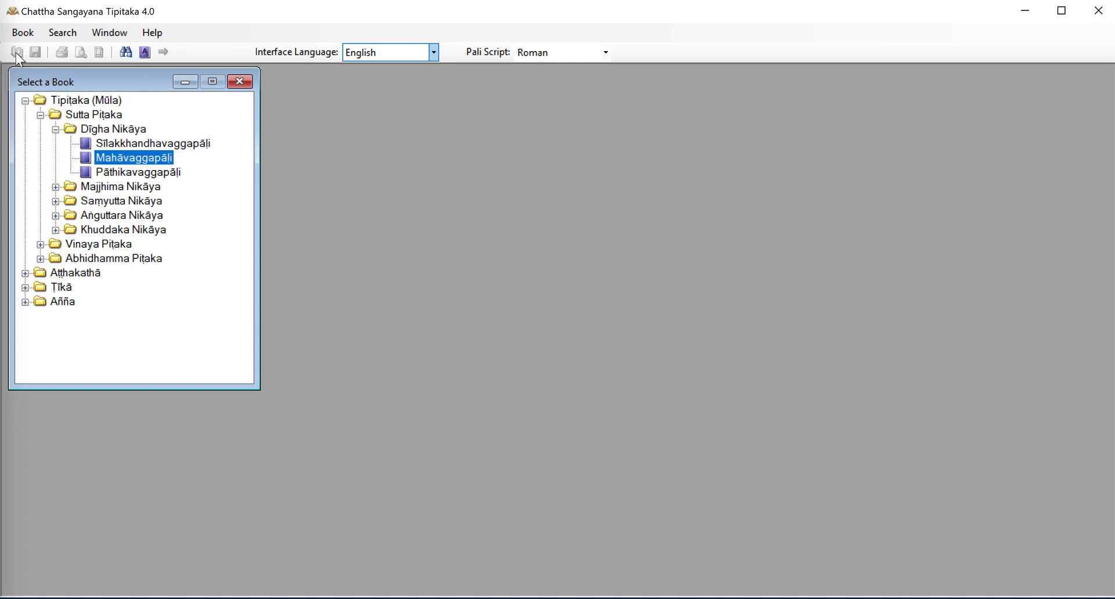
click(238, 81)
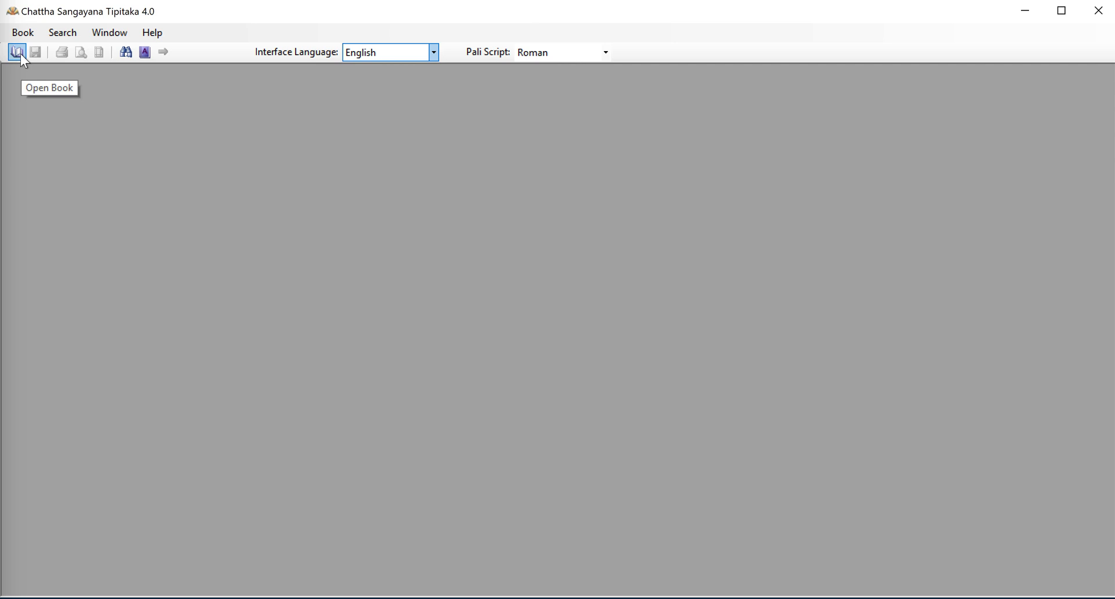
click(21, 54)
click(240, 82)
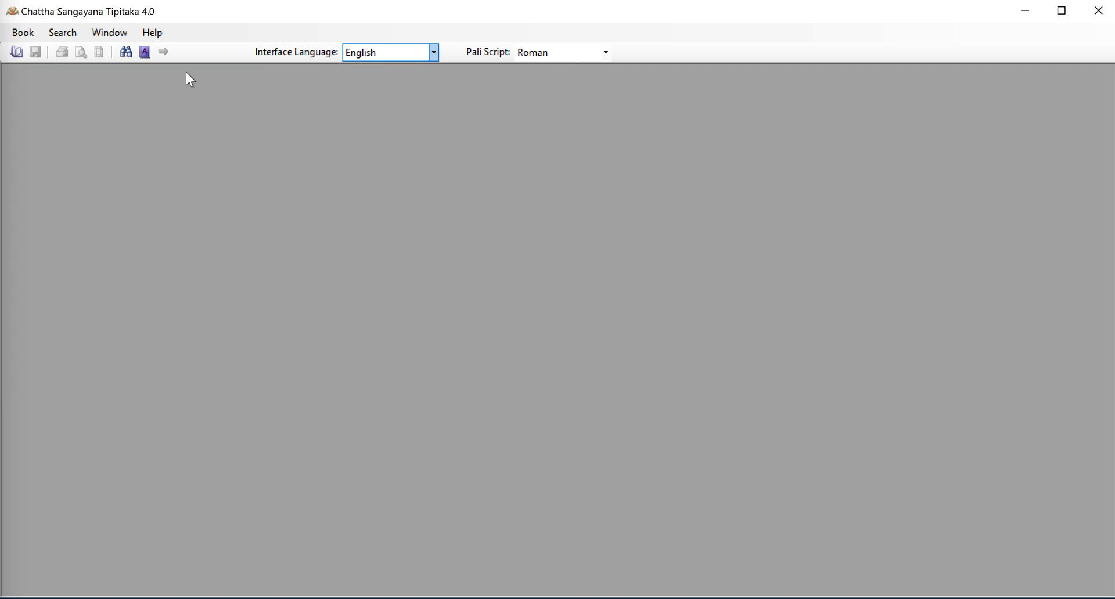
click(15, 55)
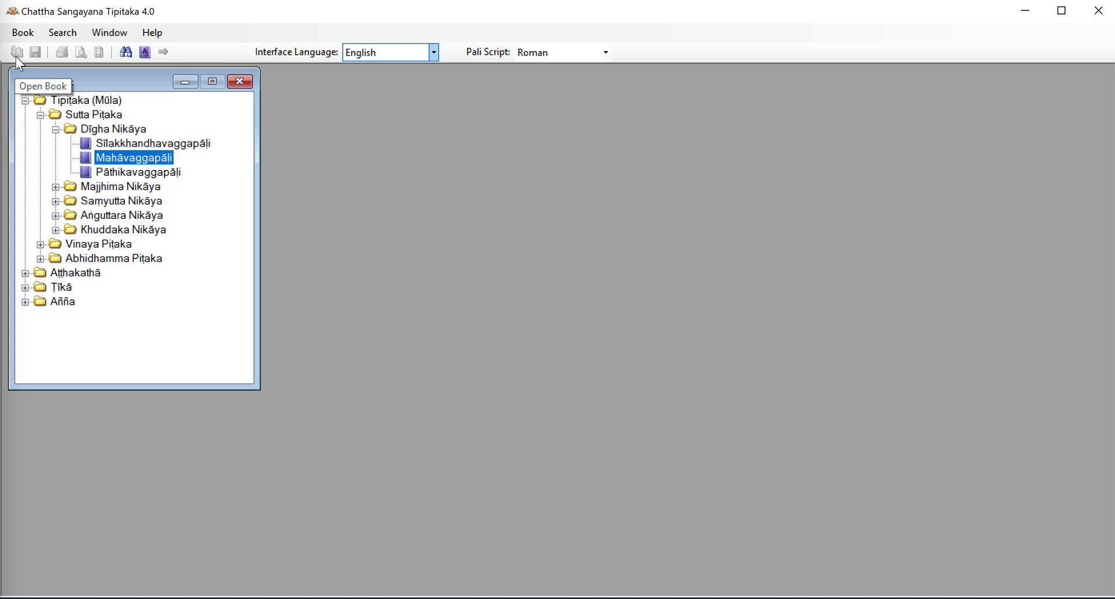
click(40, 115)
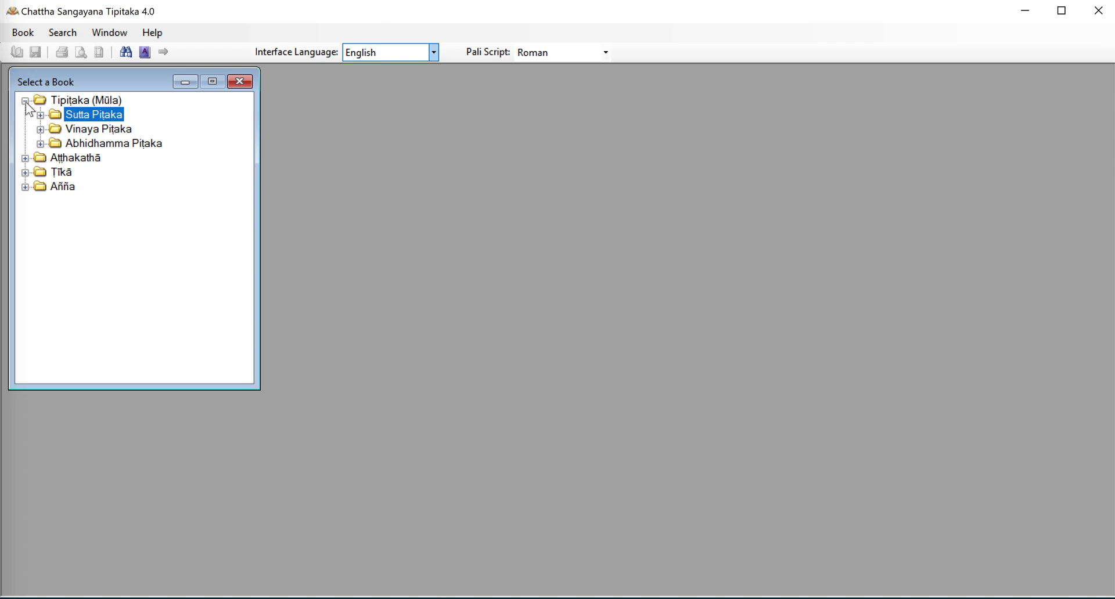
Collapse Tipitaka (Mūla), browse Añña's Ledī Sayādo books, then re-expand Tipitaka (Mūla) and Sutta Piṭaka
click(25, 101)
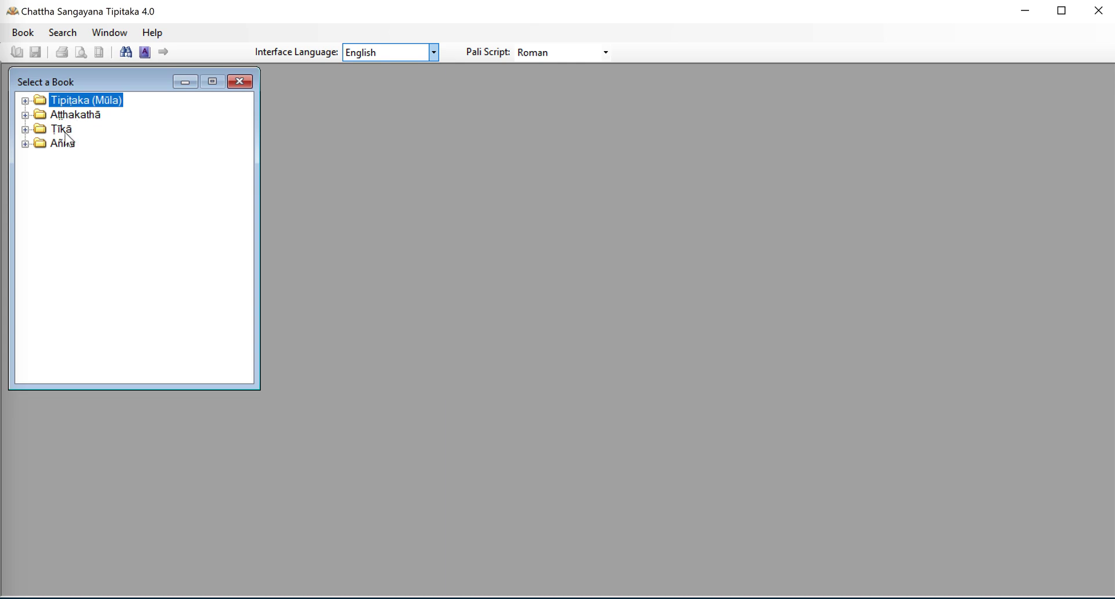
click(25, 144)
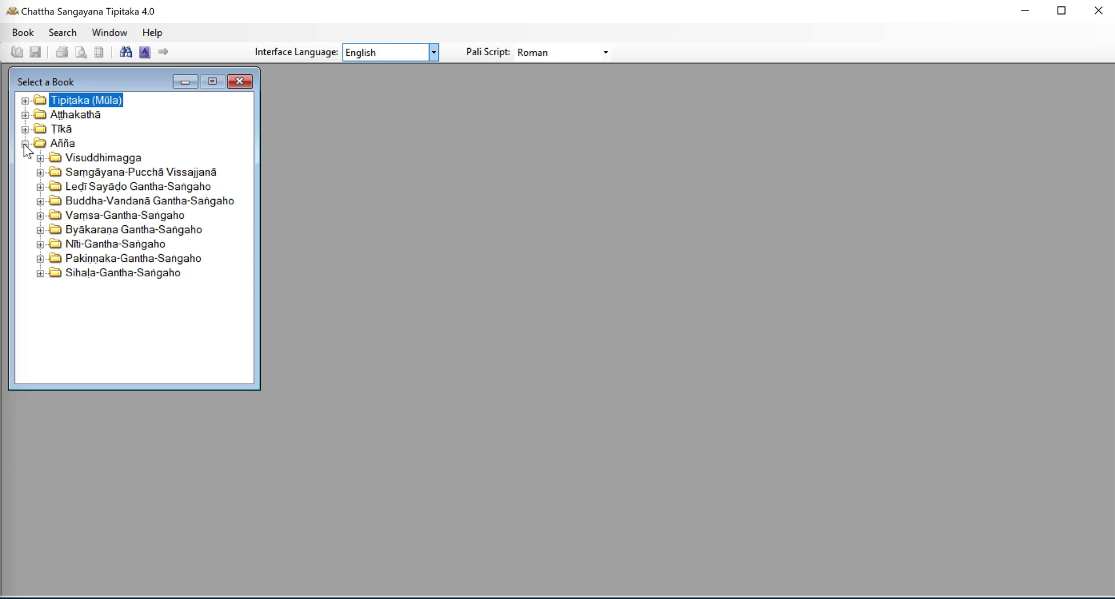
click(40, 187)
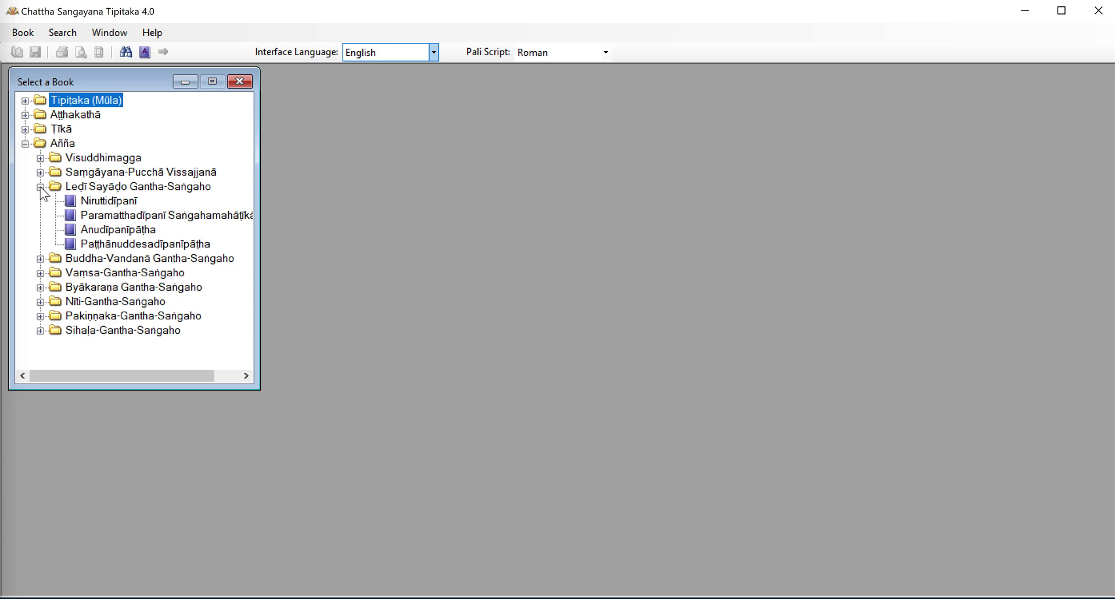
click(40, 187)
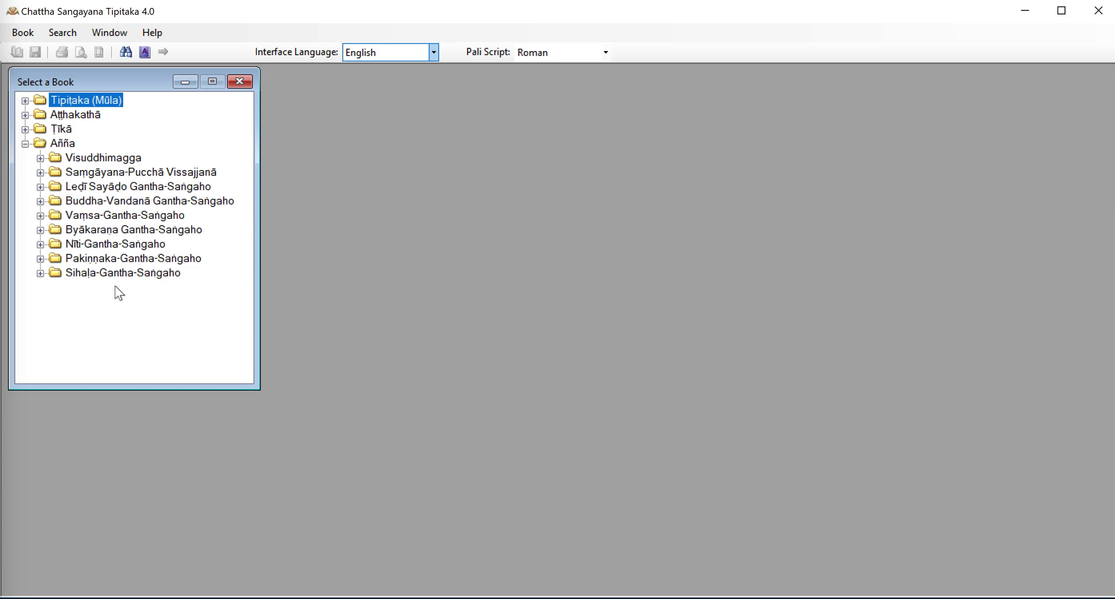
click(25, 144)
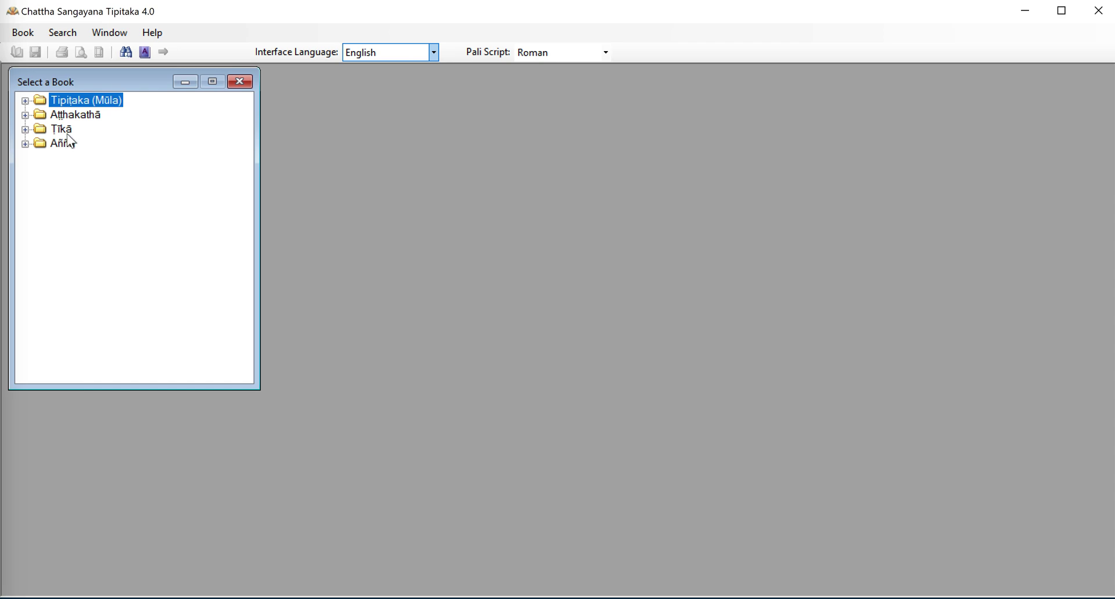
click(25, 101)
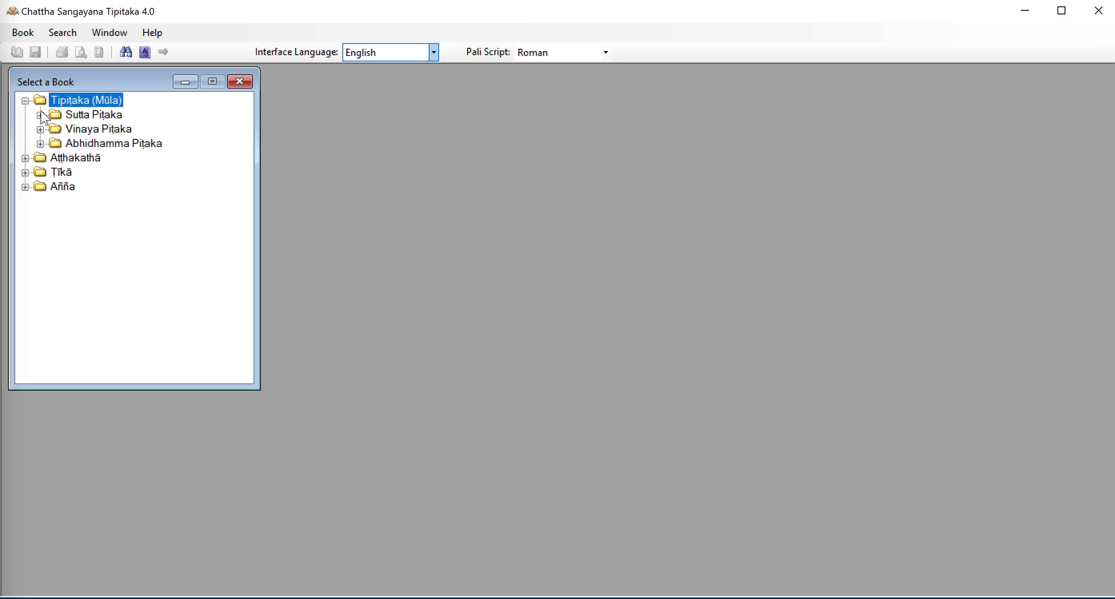
click(41, 114)
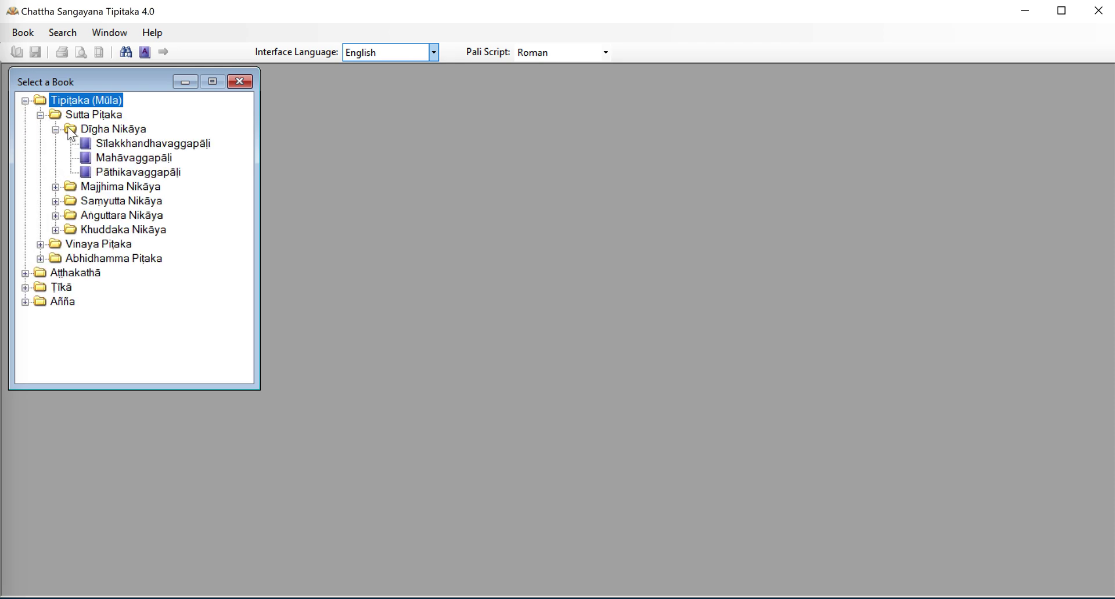
Open Mahāvaggapāḷi, close the book tree, and move and enlarge the book window
click(122, 157)
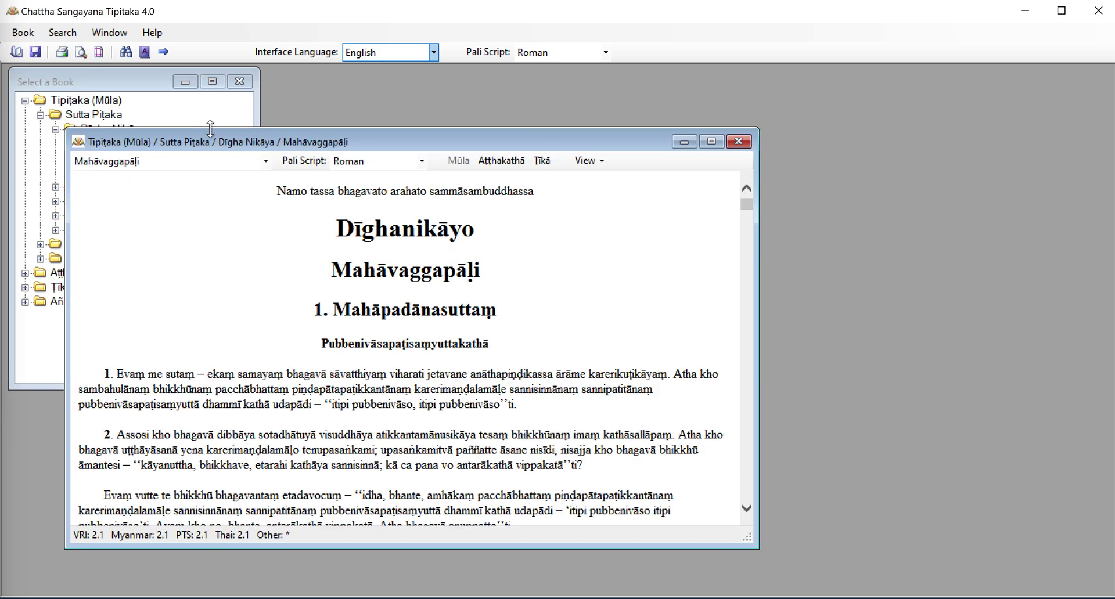
click(239, 81)
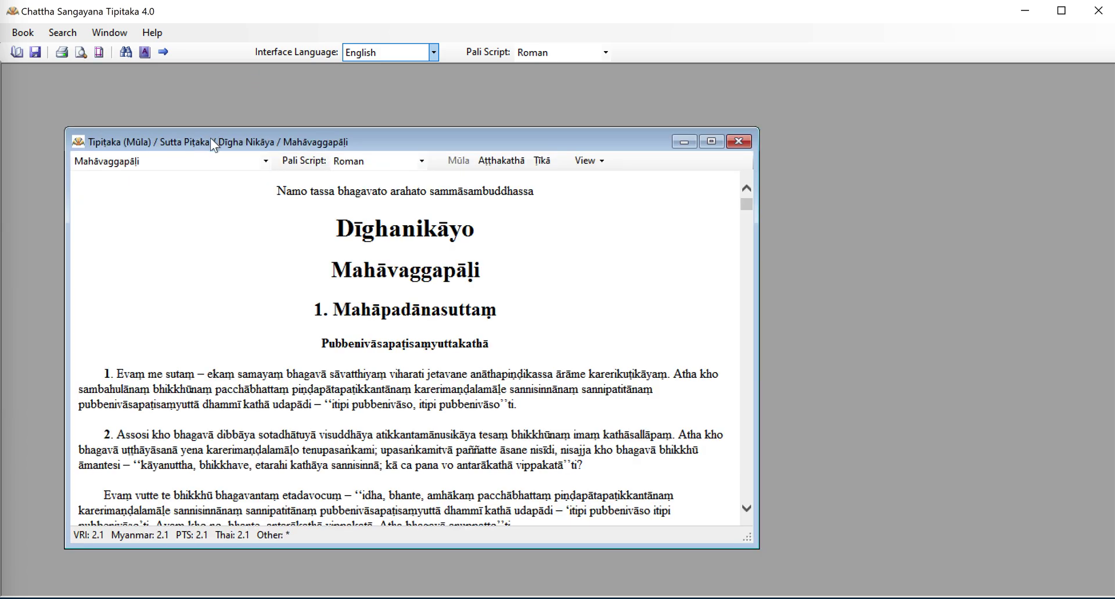
drag(210, 138, 153, 79)
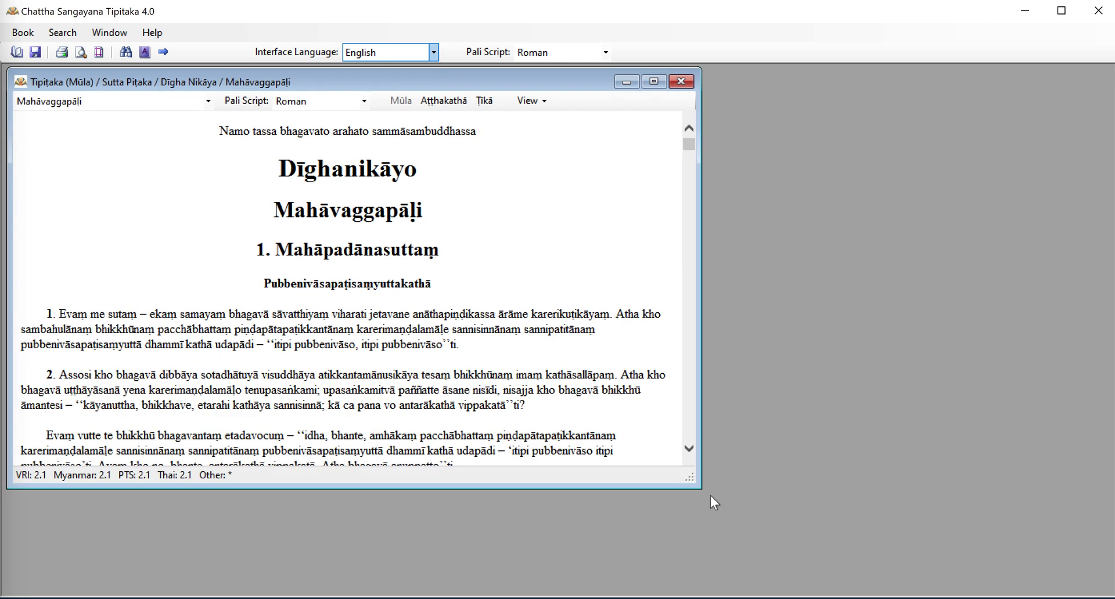
drag(702, 489, 749, 583)
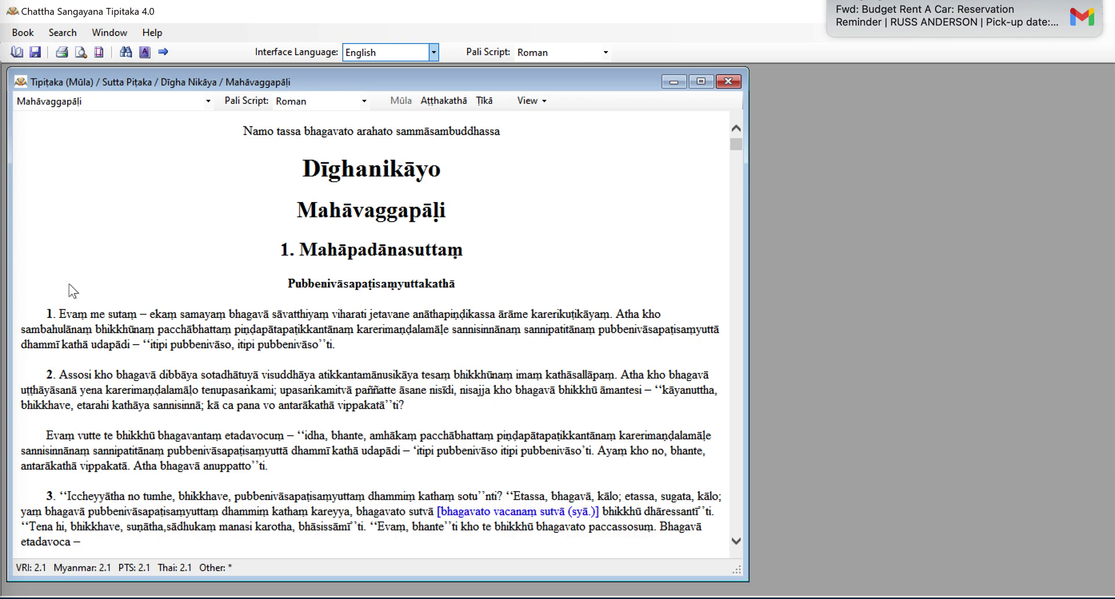
Highlight paragraphs 1 and 2 of Mahāpadānasuttaṃ after a few trial selections
drag(42, 314, 213, 322)
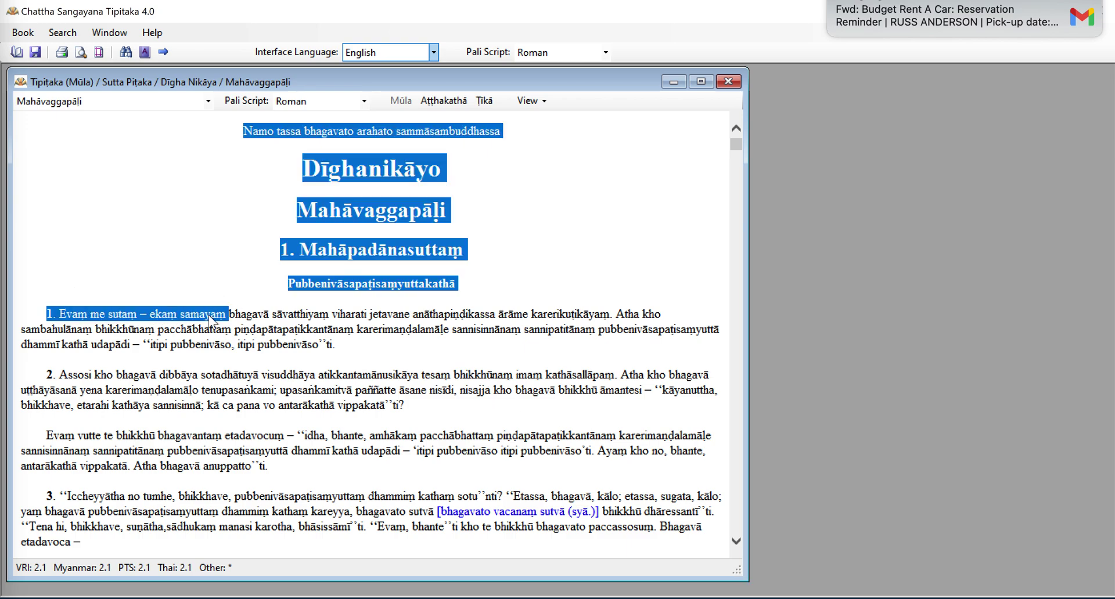
drag(59, 323, 50, 317)
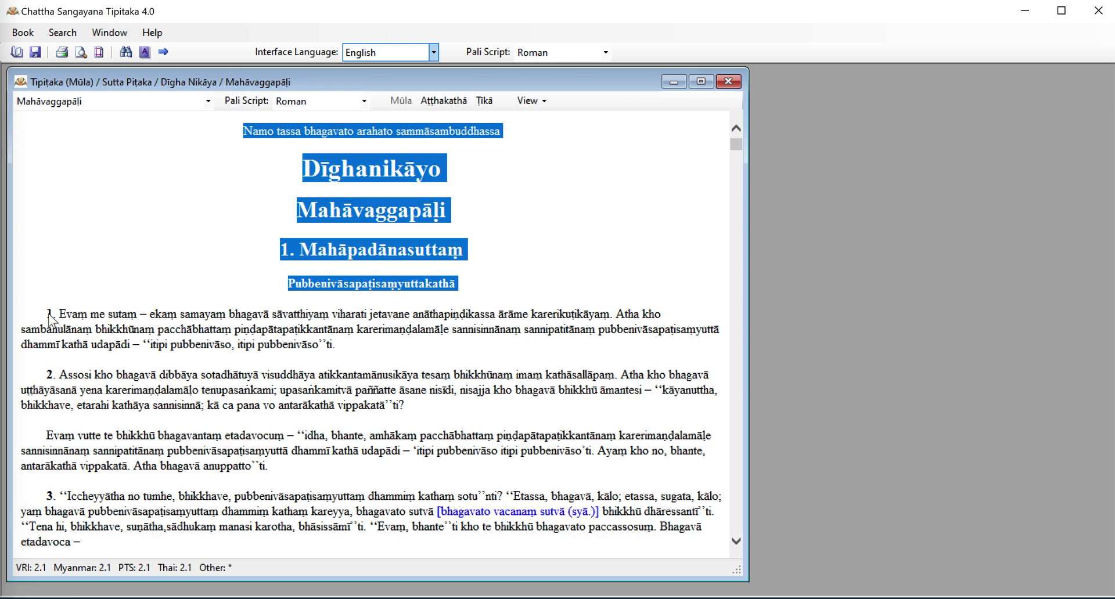
drag(421, 375, 54, 320)
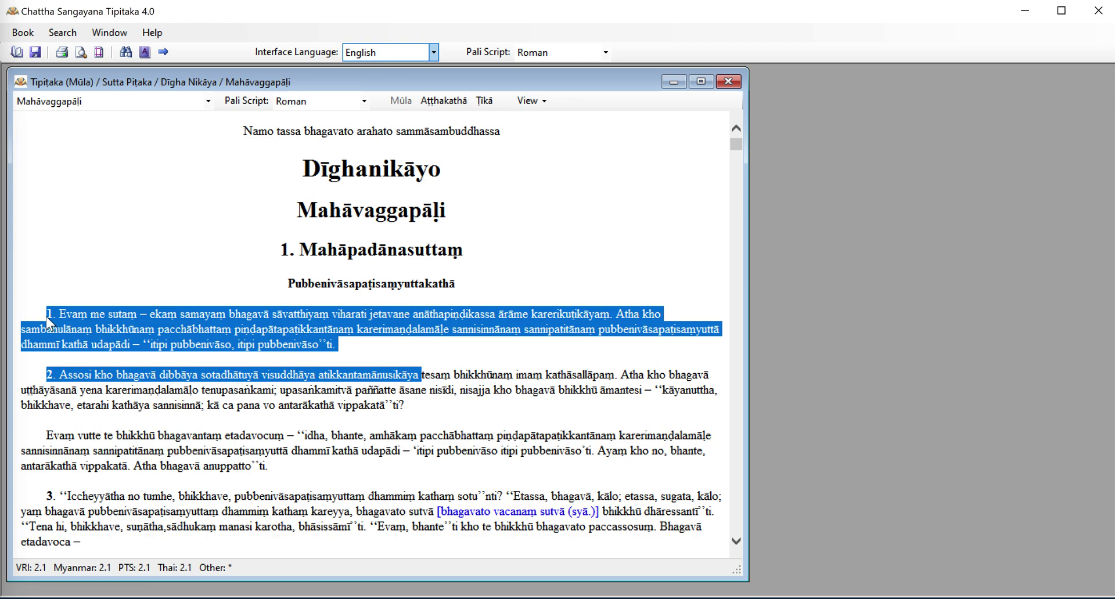
click(119, 292)
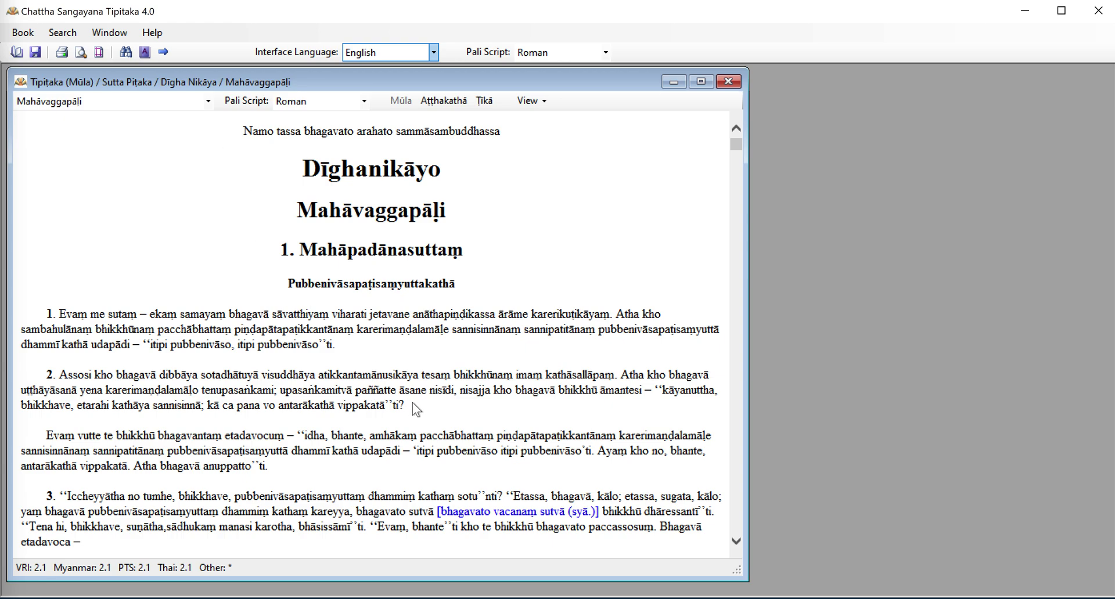
drag(412, 406, 32, 313)
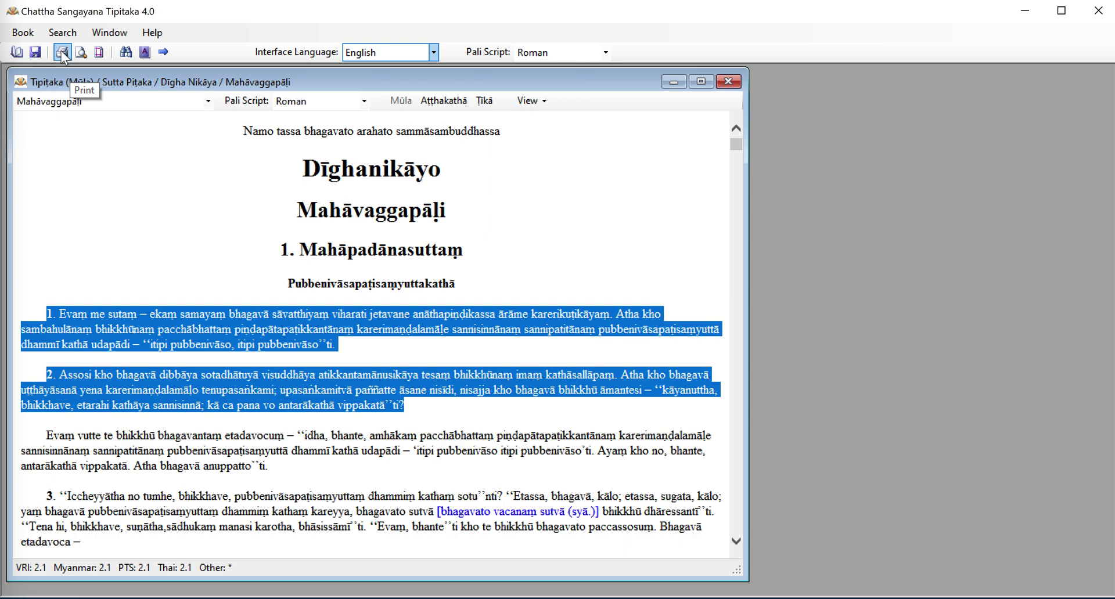
Open the Print dialog, try the Selection range, centre the dialog, and set the range back to All
click(23, 33)
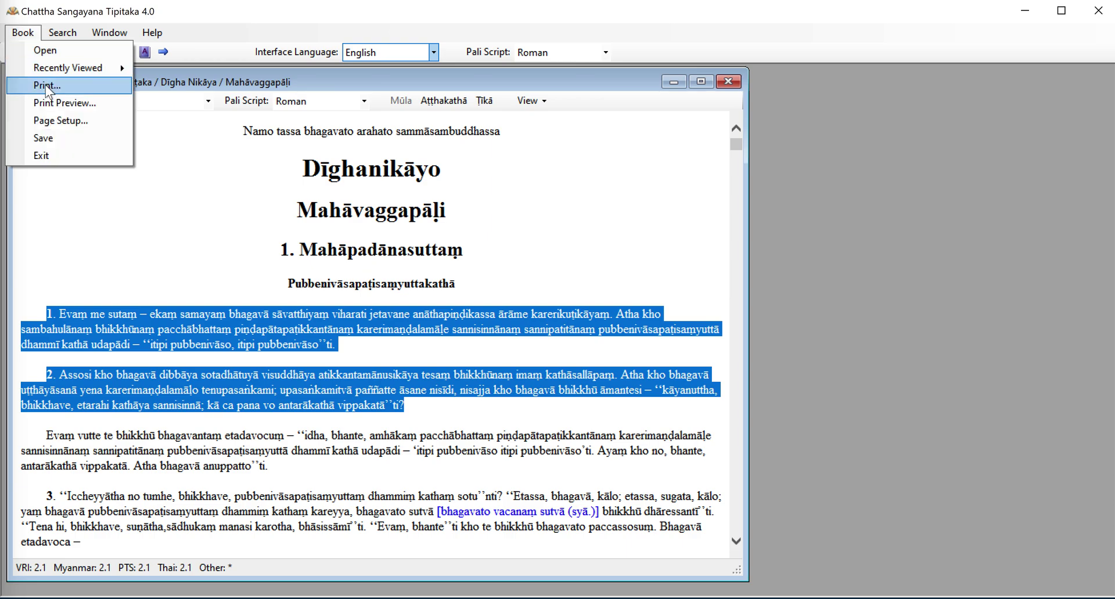
click(24, 33)
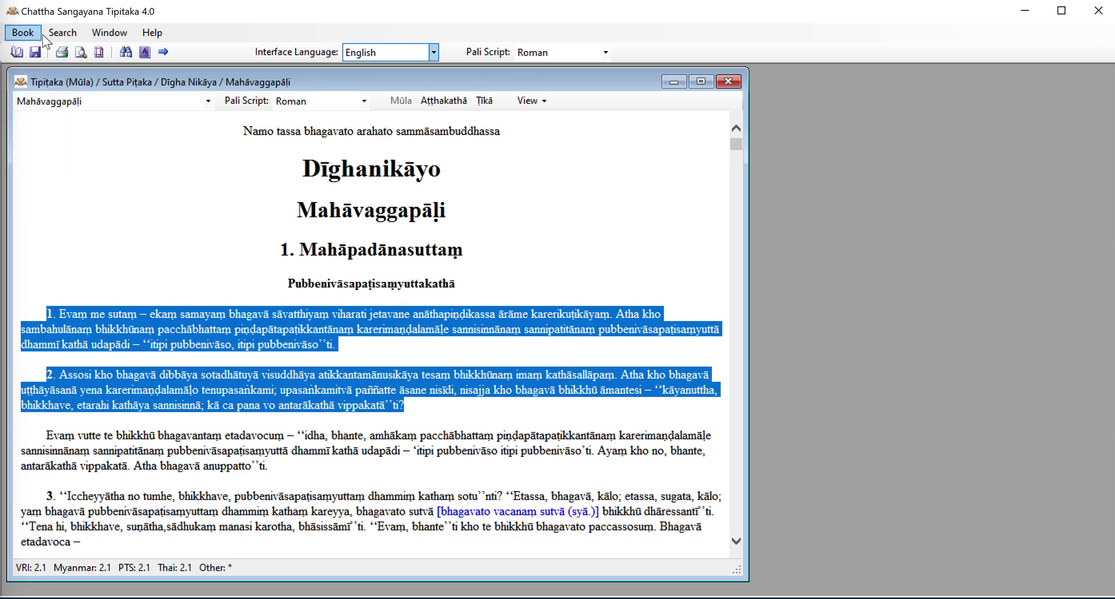
click(62, 52)
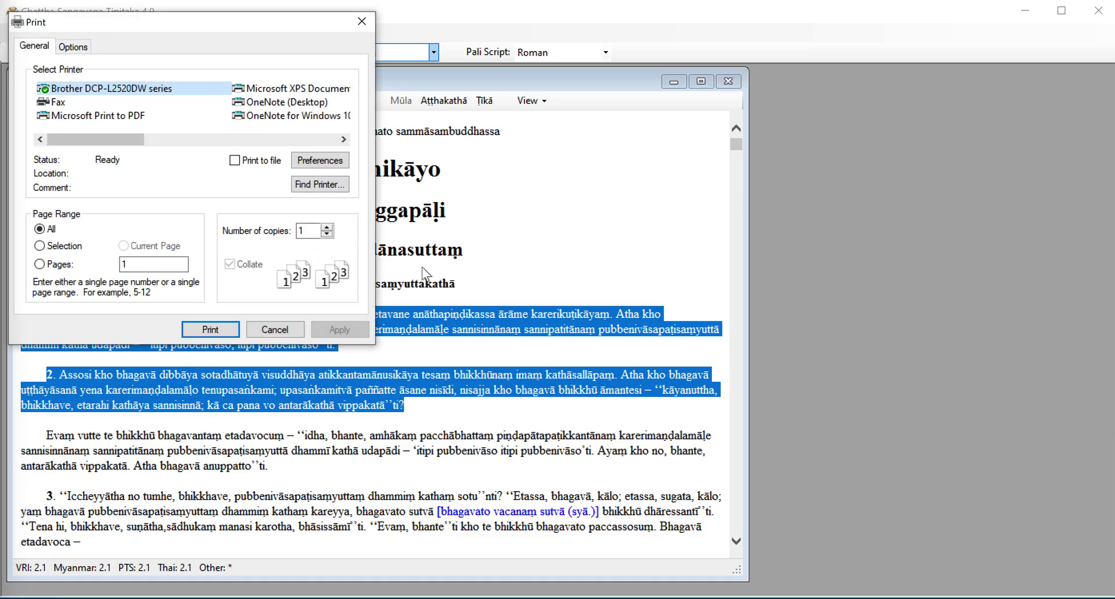
click(64, 246)
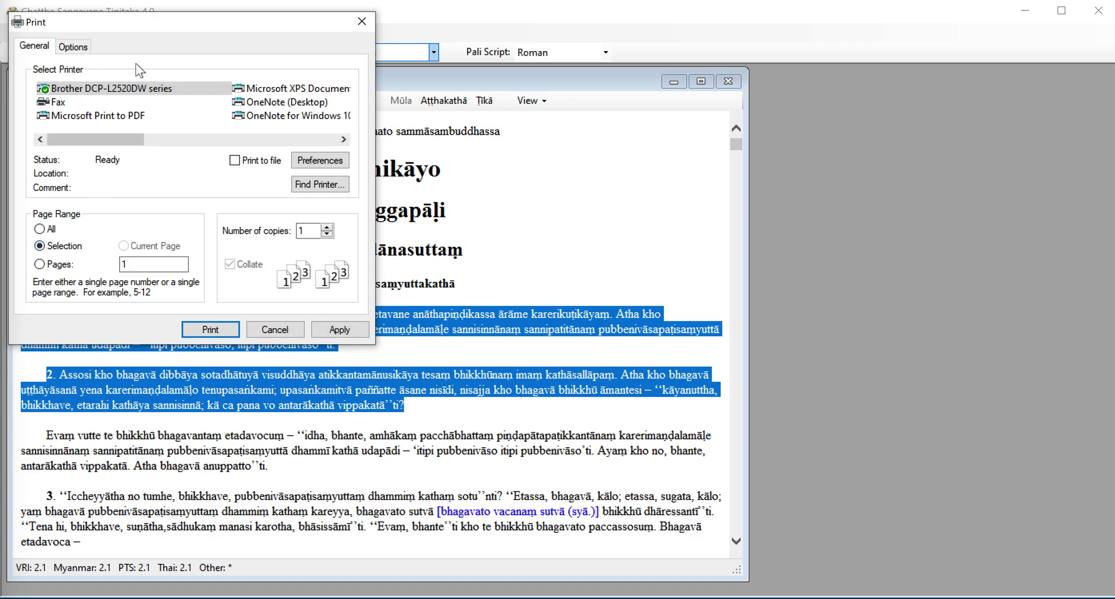
drag(133, 23, 345, 119)
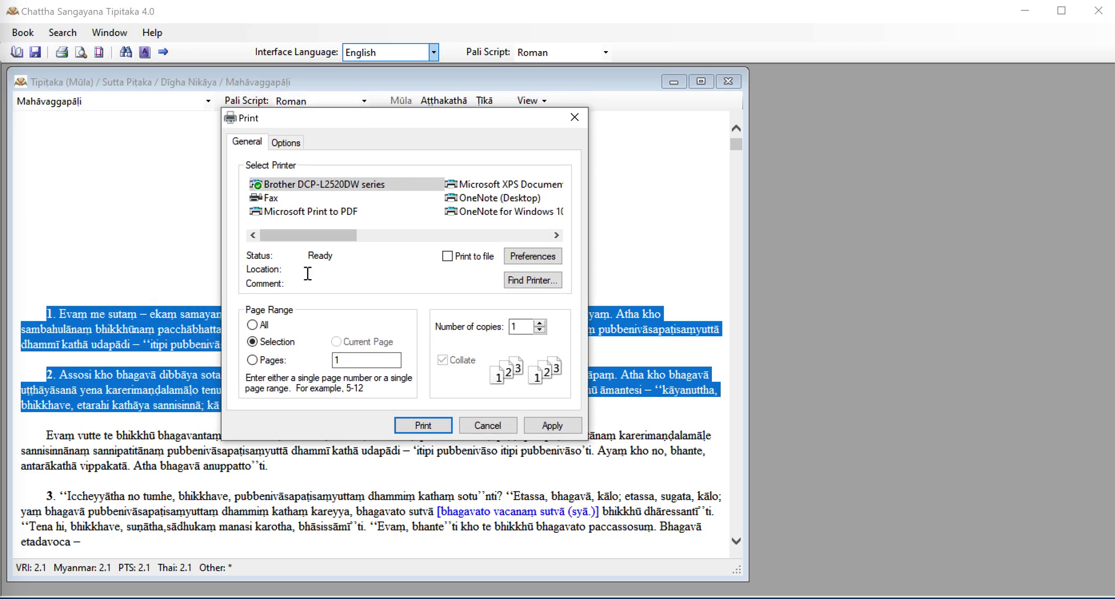
click(255, 326)
Cancel printing, clear the selection, and view then close the 144-page print preview
click(486, 425)
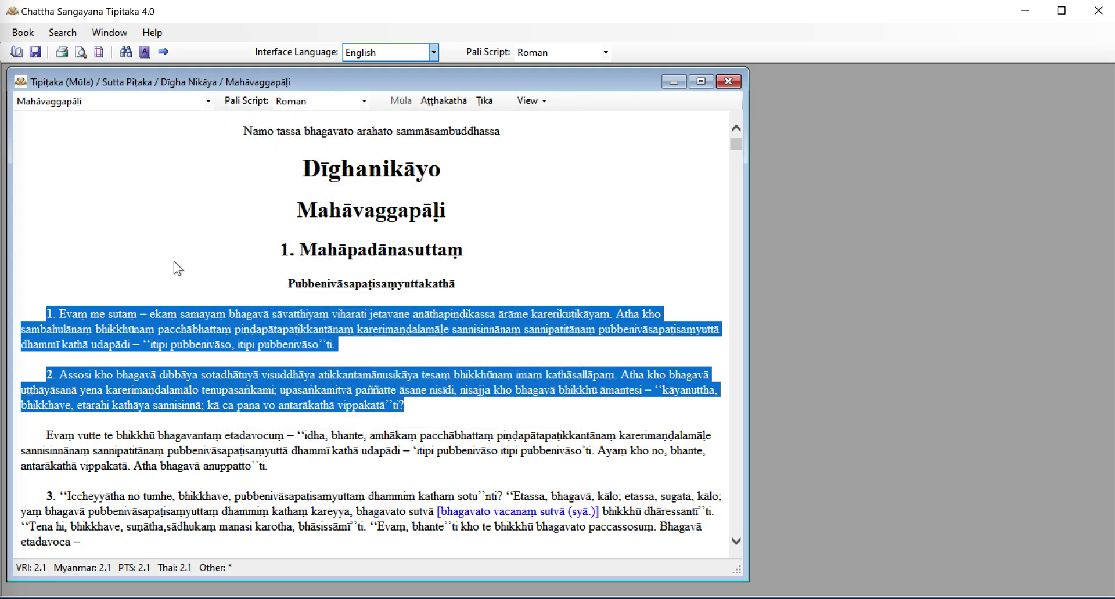
click(173, 261)
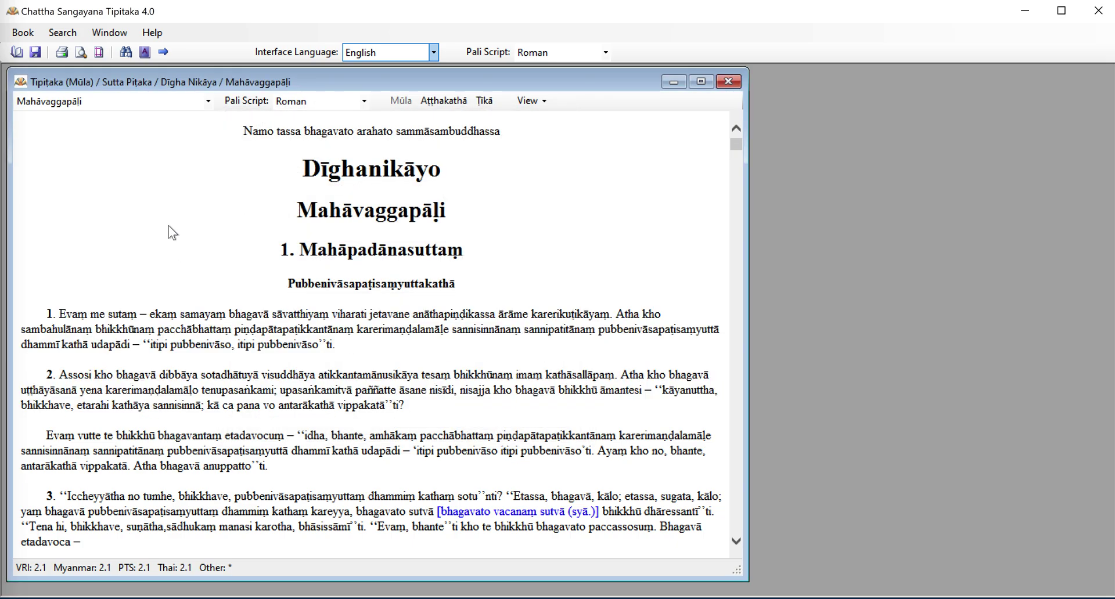
click(81, 53)
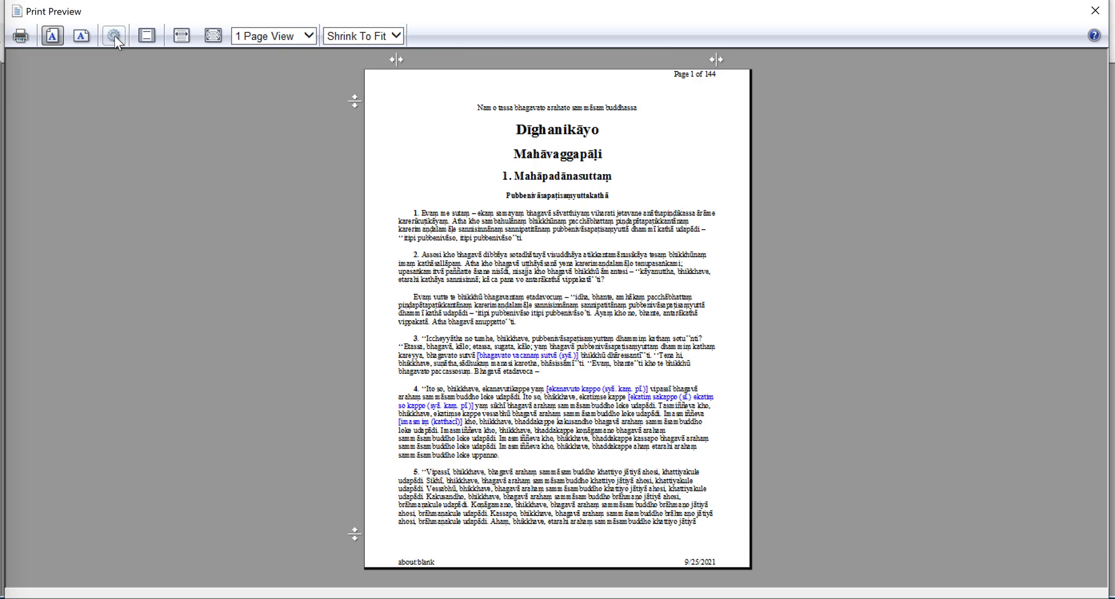
click(1094, 11)
click(21, 33)
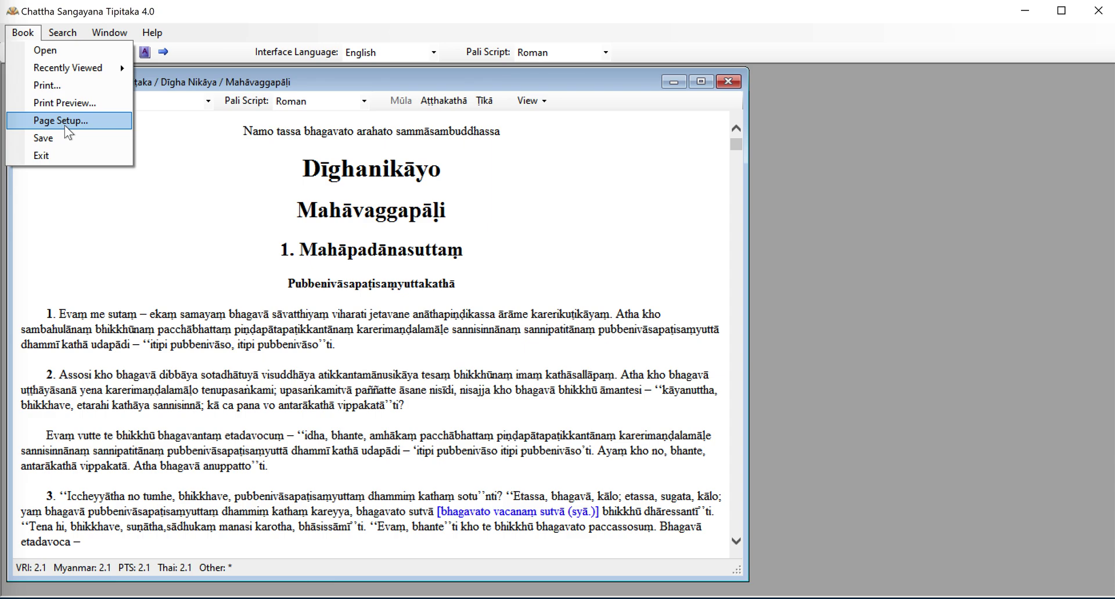
Dismiss the Book menu to return to the Mahāpadānasuttaṃ text
click(27, 34)
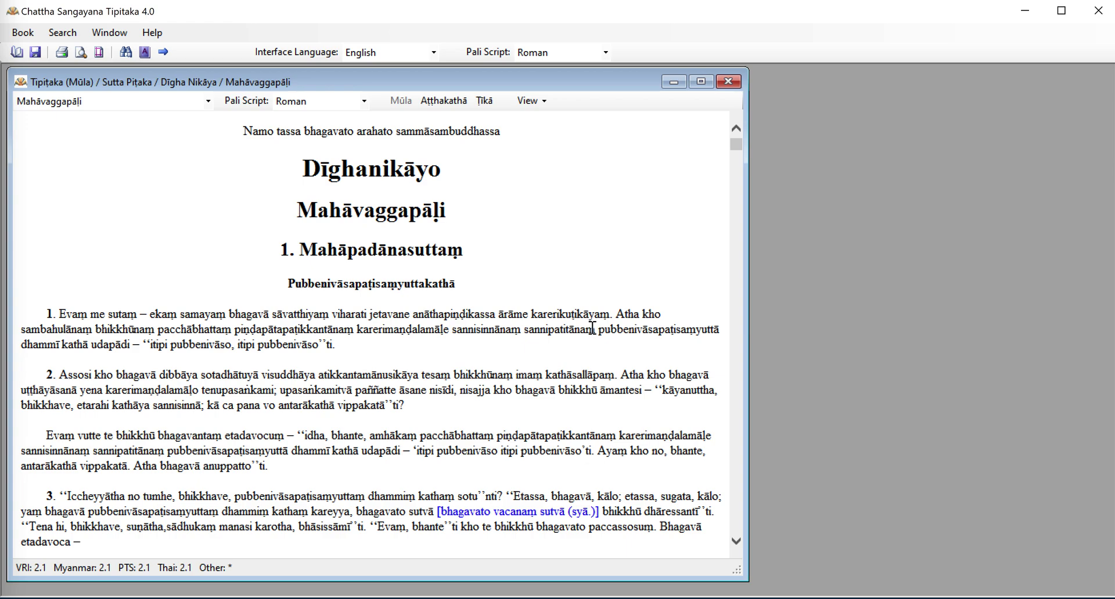
click(535, 106)
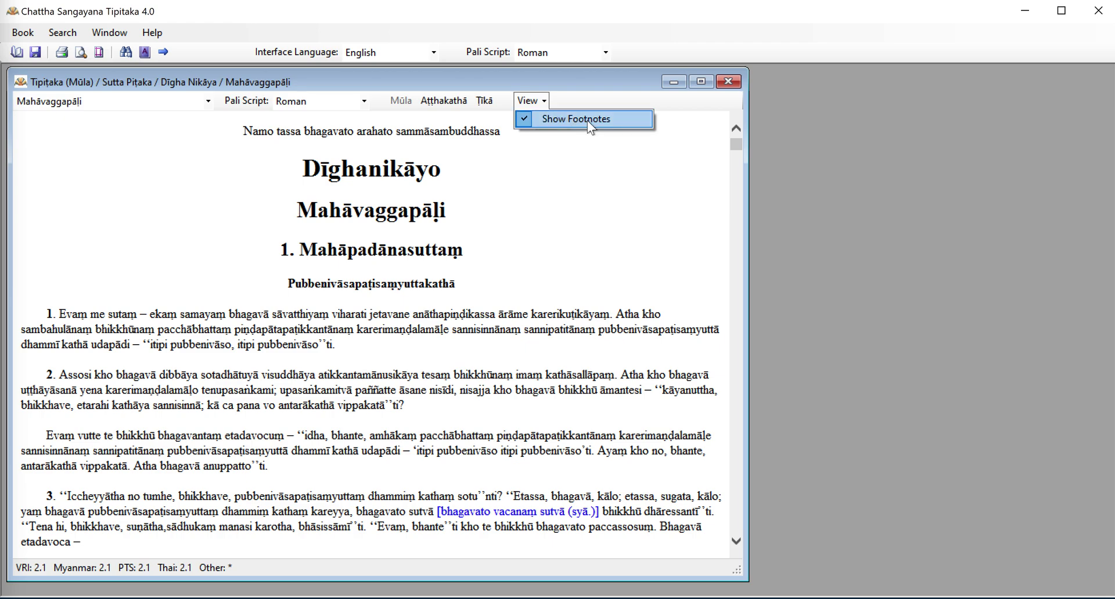
click(545, 104)
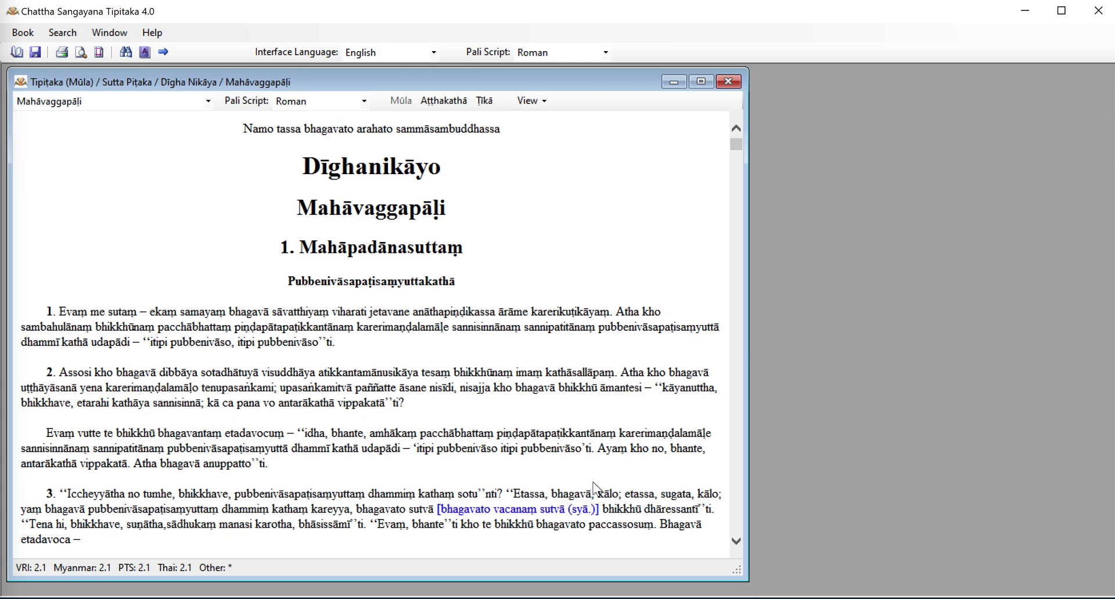
scroll(581, 442, down, 5)
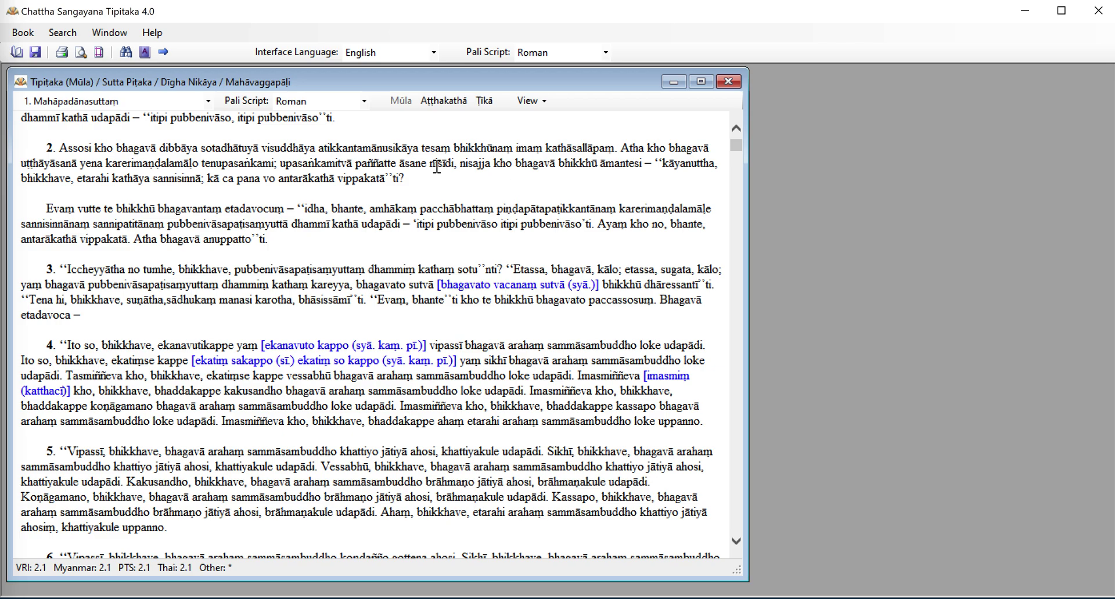
drag(732, 145, 737, 133)
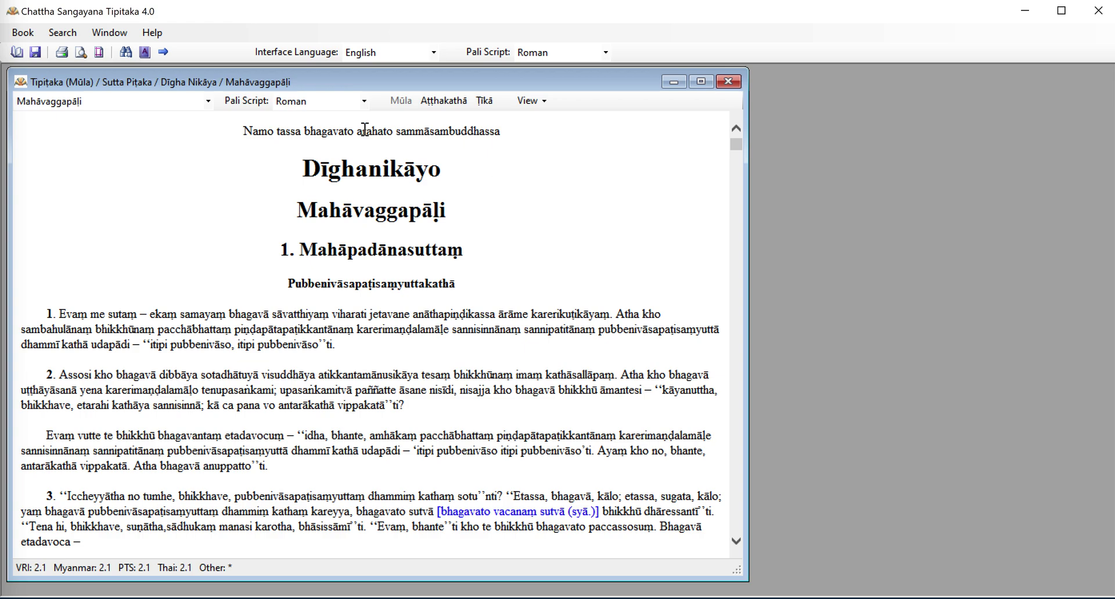
Open Pāthikavaggapāḷi in a second window beside the right-hand book tree and show it in Devanagari
click(17, 52)
double_click(125, 172)
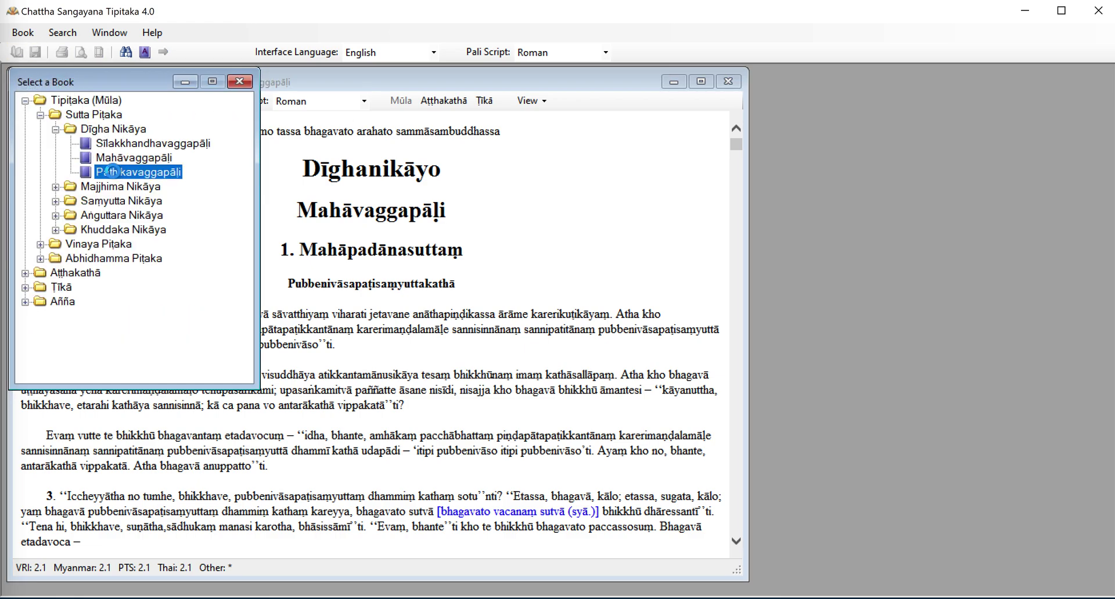
click(244, 83)
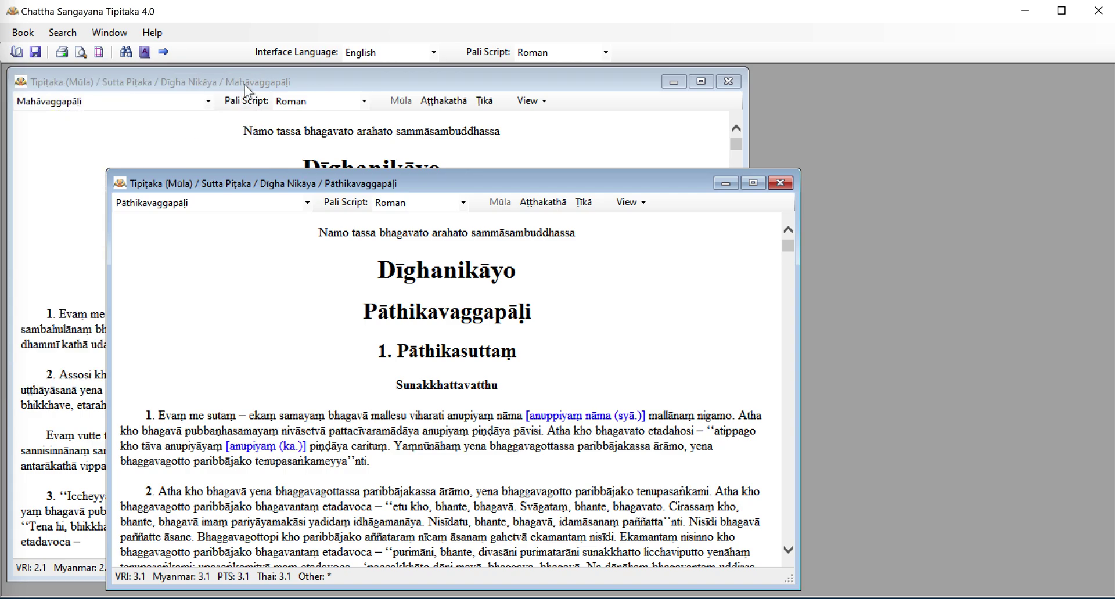
click(16, 52)
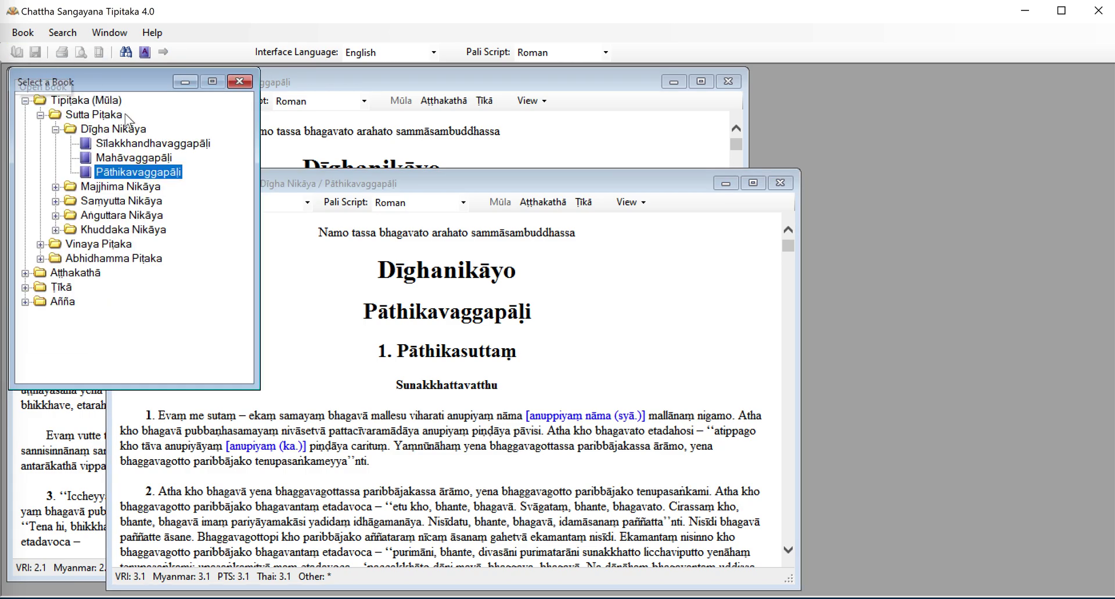
drag(122, 79, 929, 89)
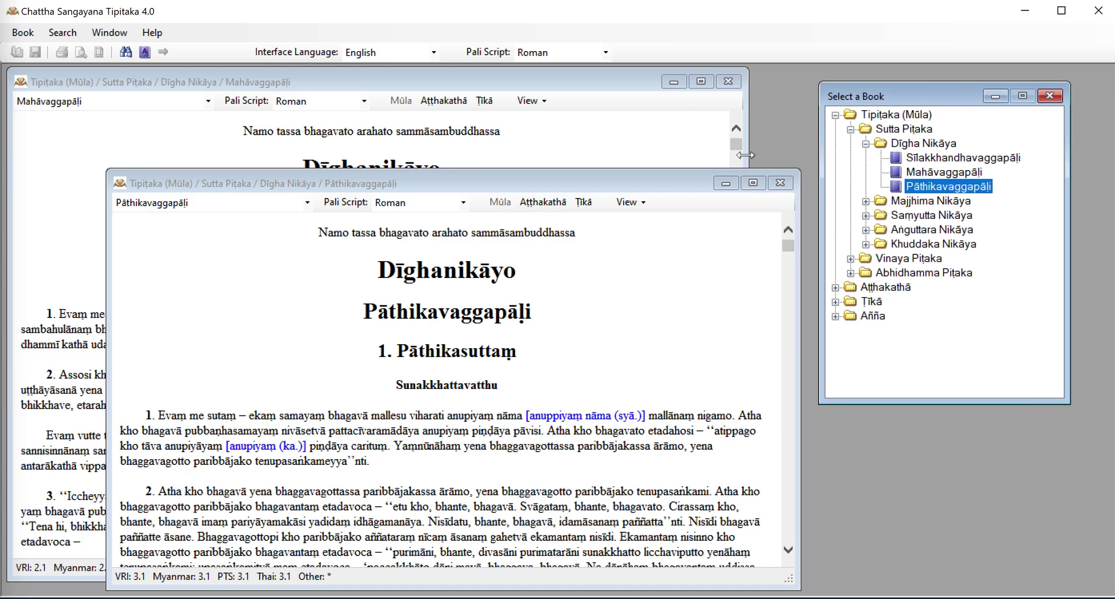
drag(684, 179, 779, 159)
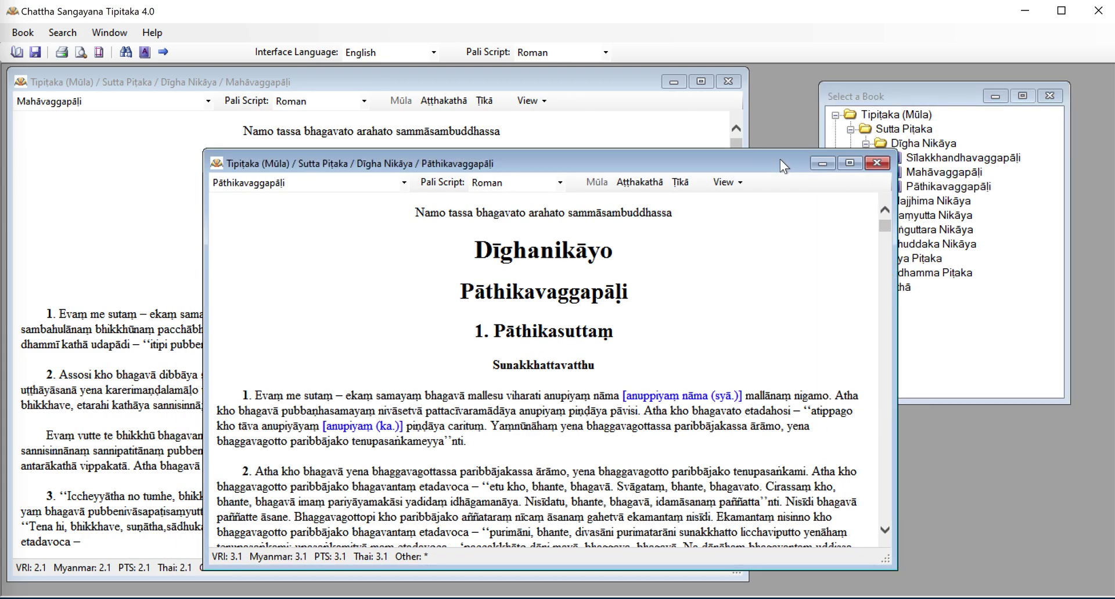
click(558, 182)
click(524, 223)
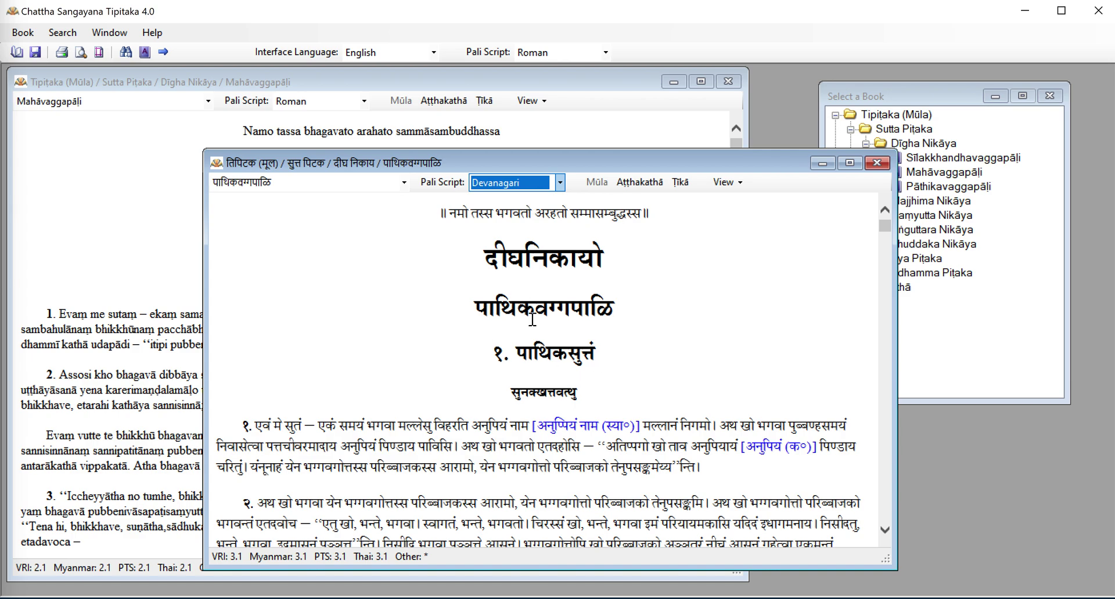
Switch every window to Devanagari script and peek at Pāthikavaggapāḷi's section list
click(606, 53)
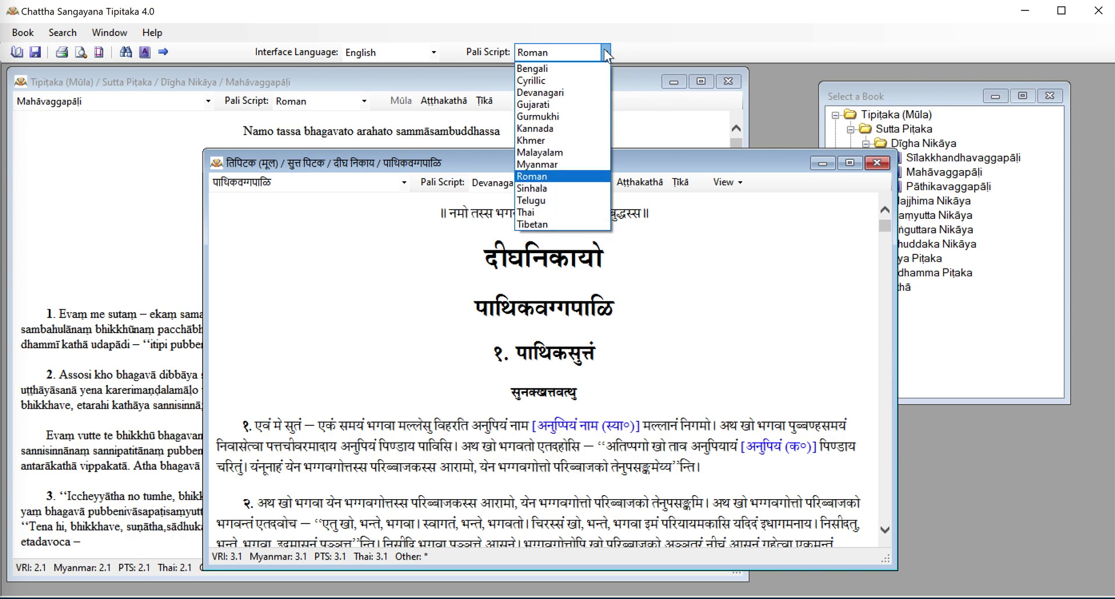
click(569, 93)
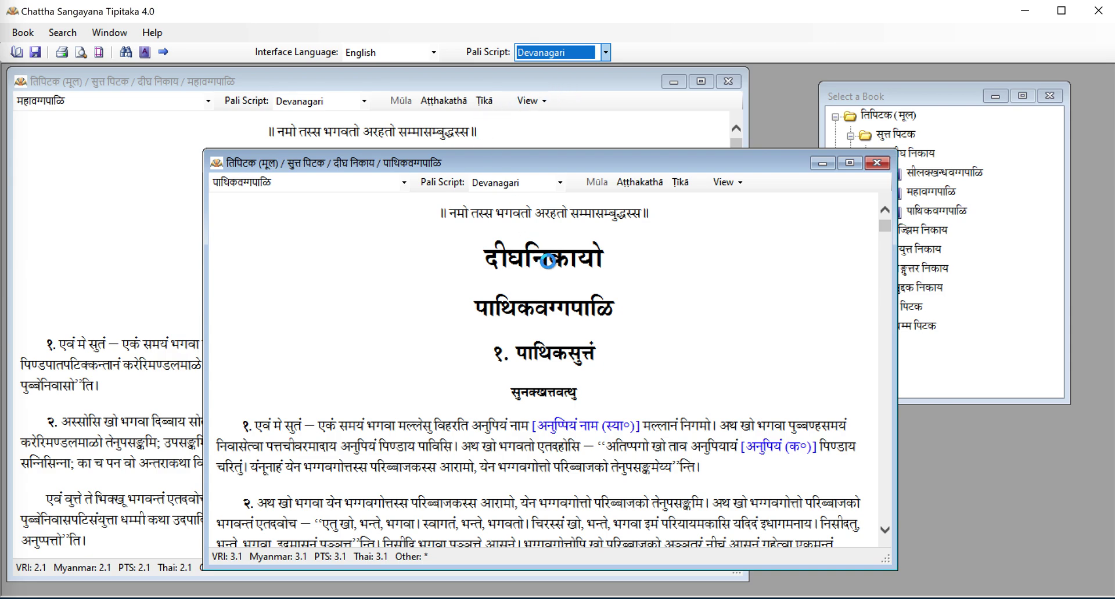
click(933, 96)
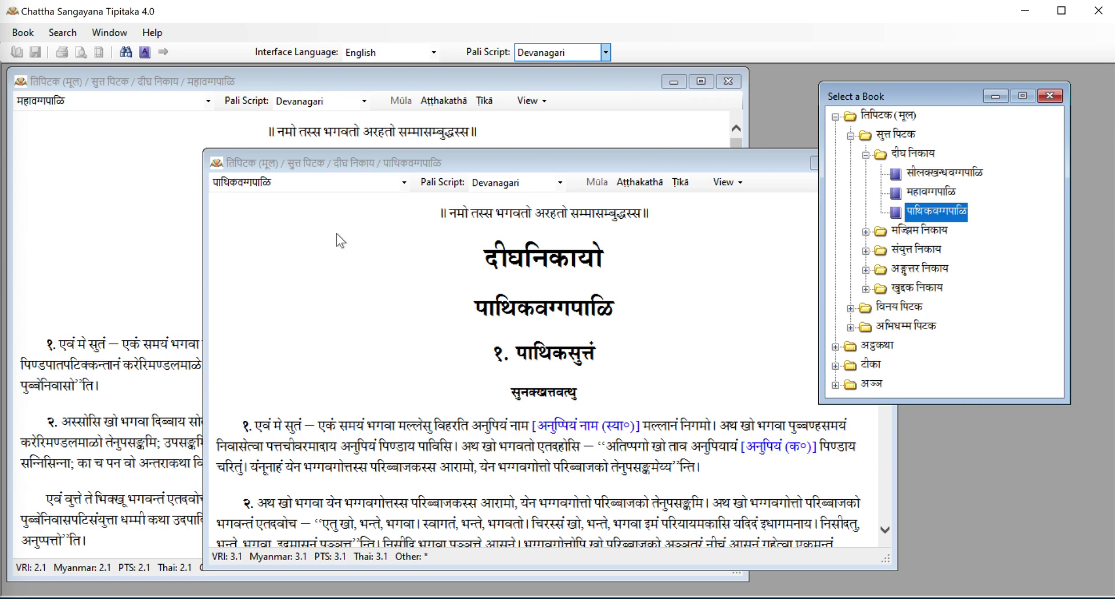
click(403, 180)
click(403, 180)
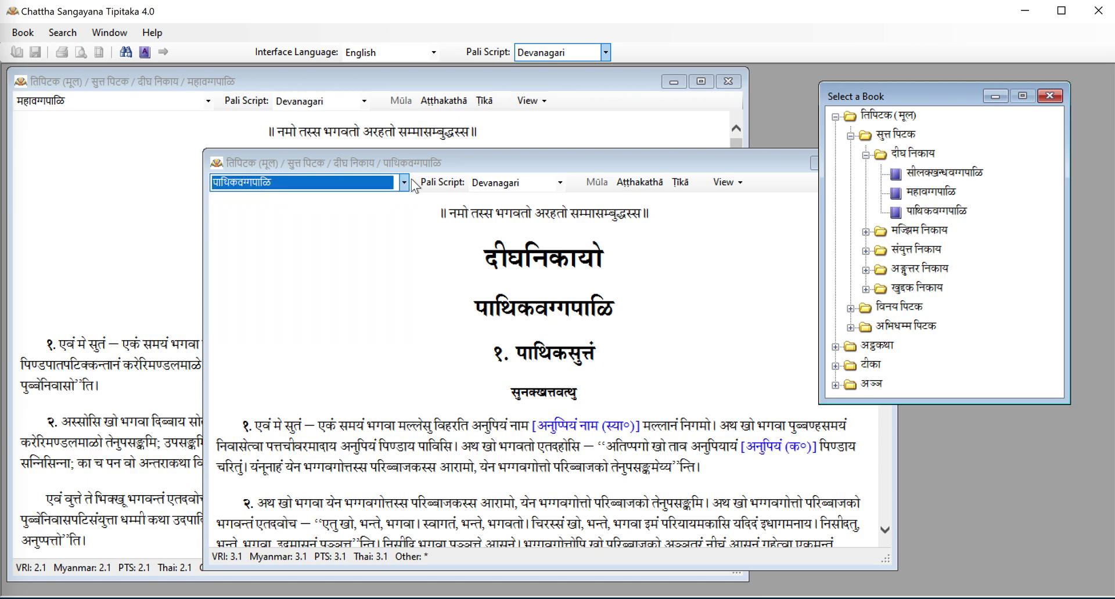
Return all windows to Roman script and close the Pāthikavaggapāḷi book
click(594, 166)
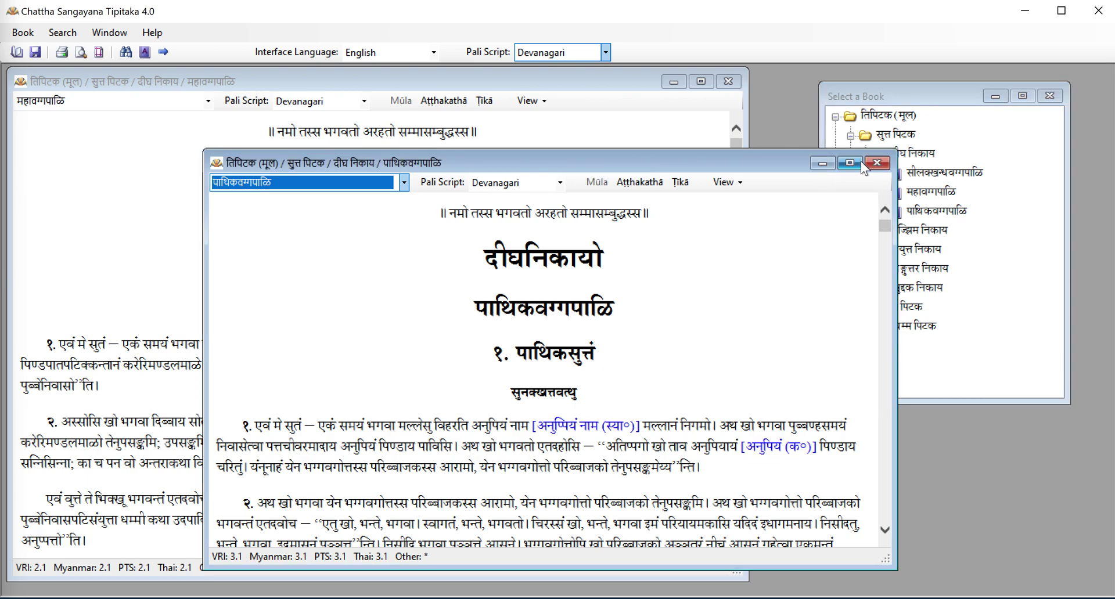
click(604, 54)
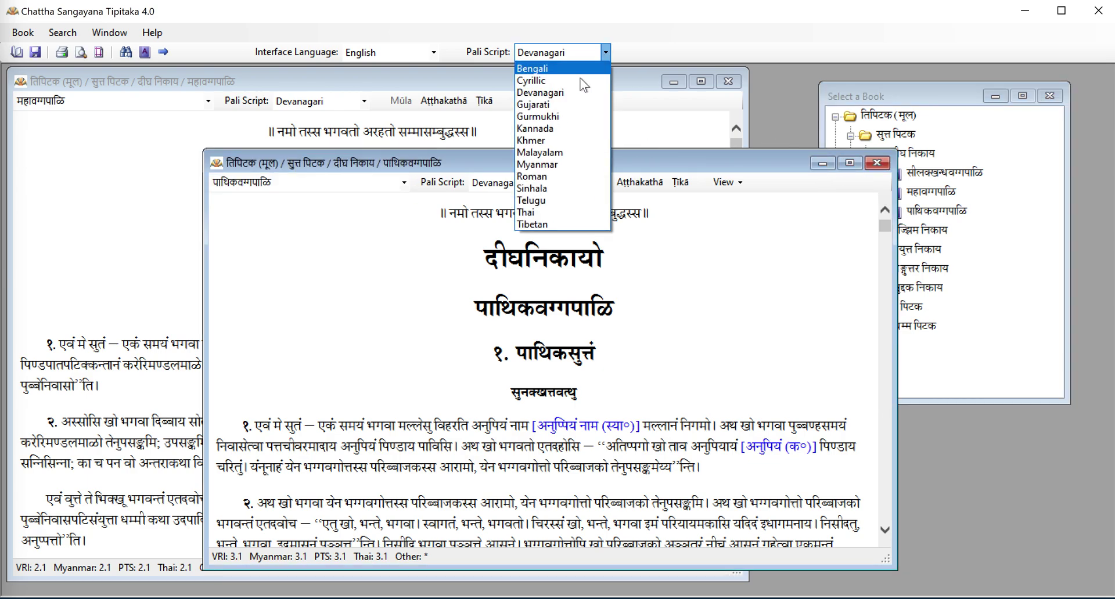
click(548, 176)
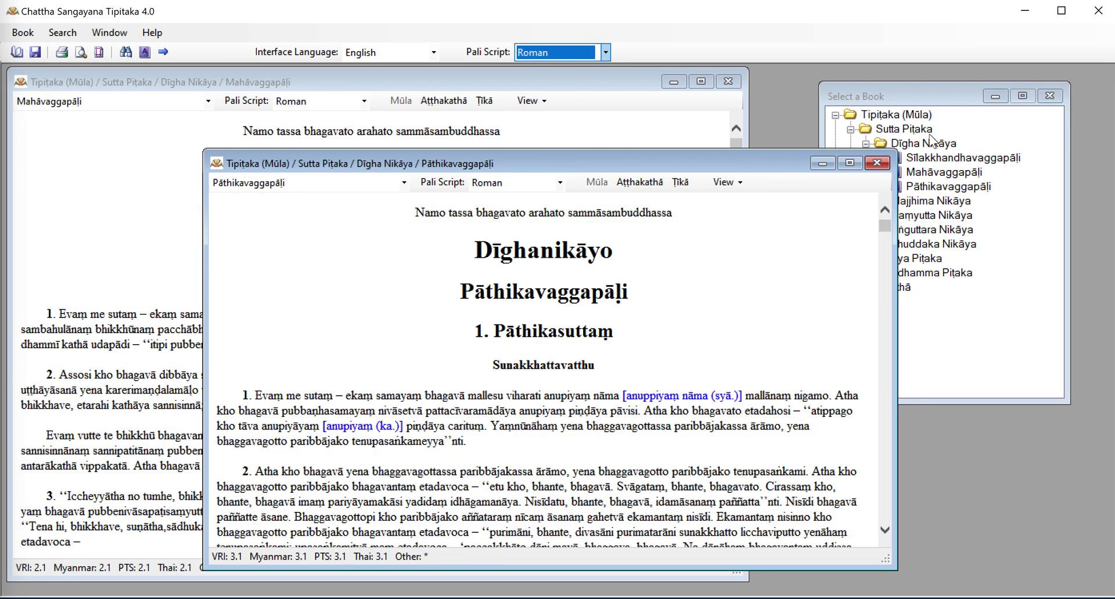
click(877, 163)
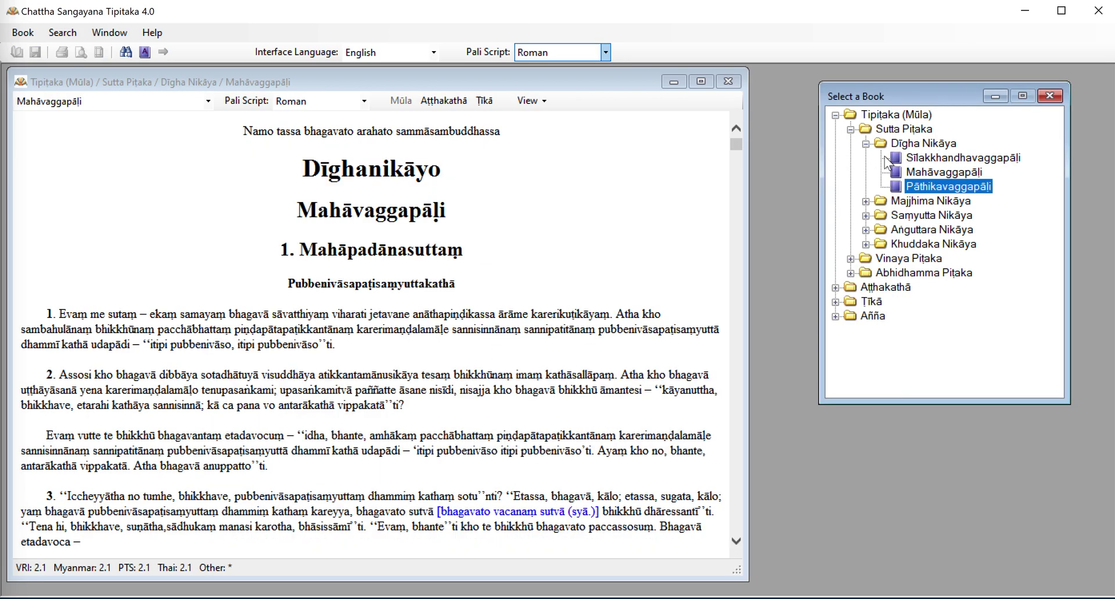
Open a second Mahāvaggapāḷi copy, close the book tree, and move the new window up and right
double_click(937, 173)
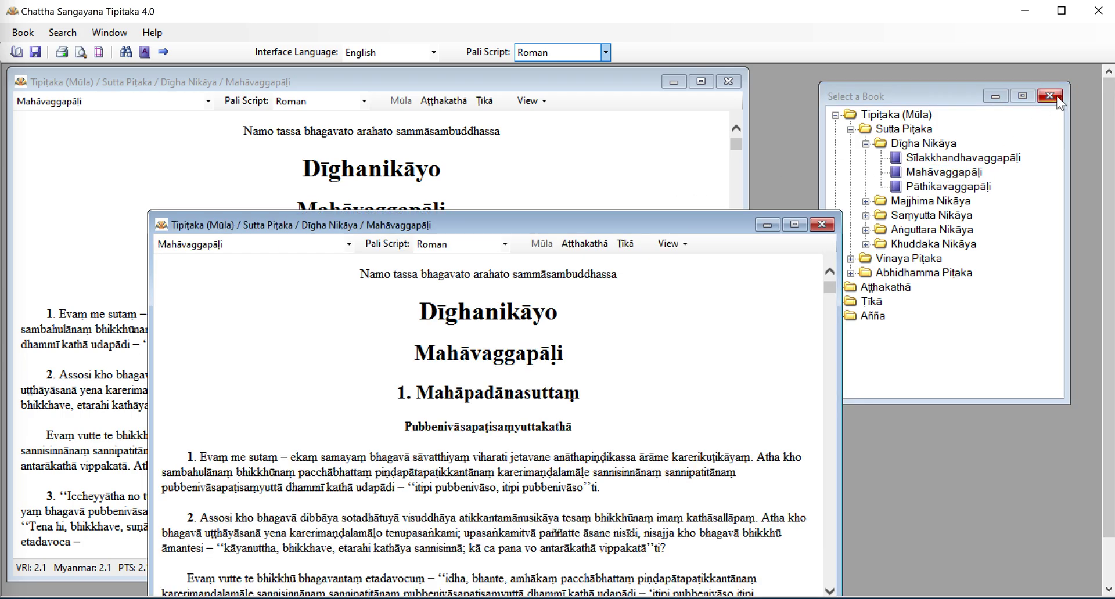
click(1058, 99)
drag(500, 221, 711, 99)
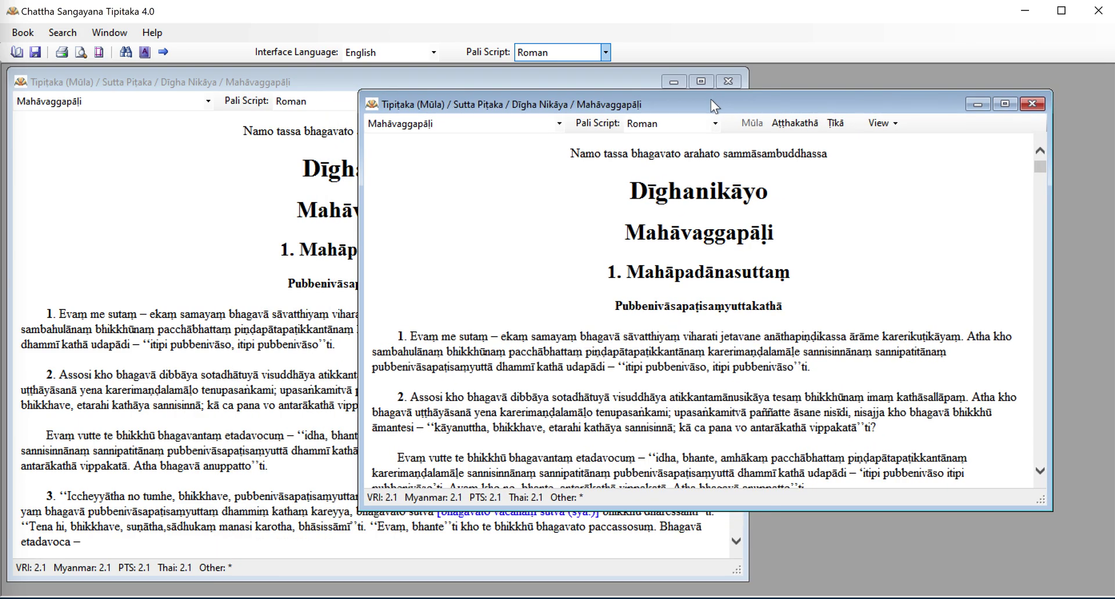
Tile the two Mahāvaggapāḷi copies horizontally, then vertically so they sit side by side
click(109, 32)
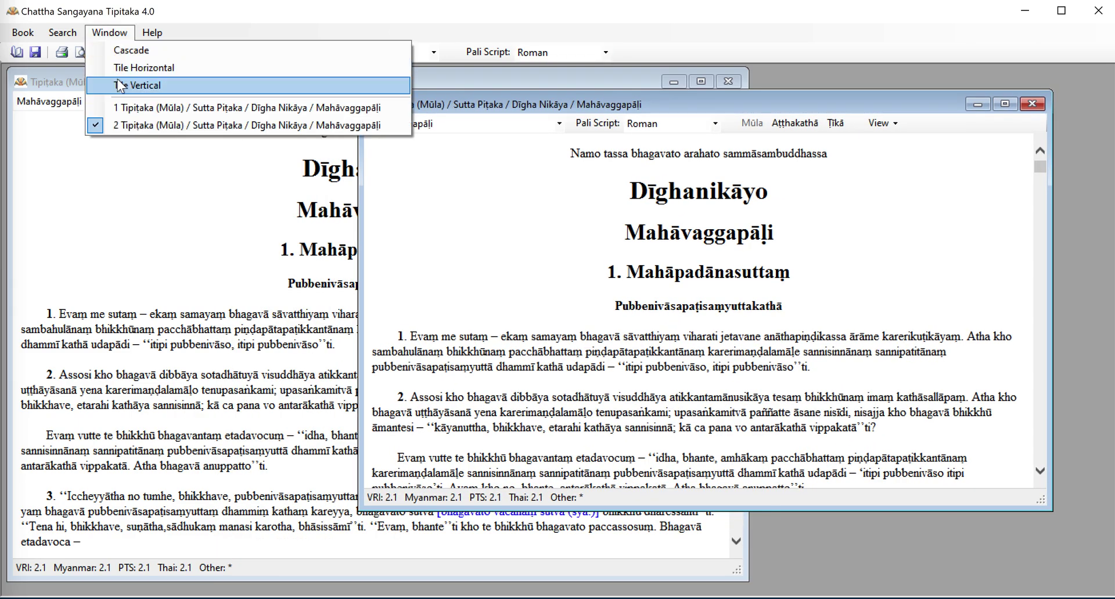
click(131, 67)
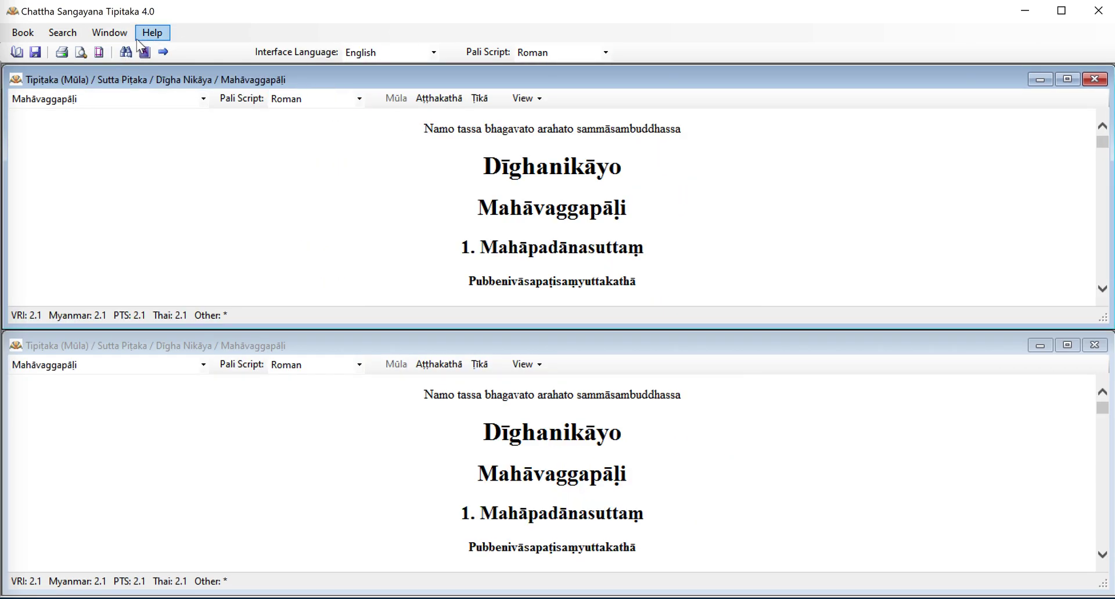
click(109, 32)
click(128, 85)
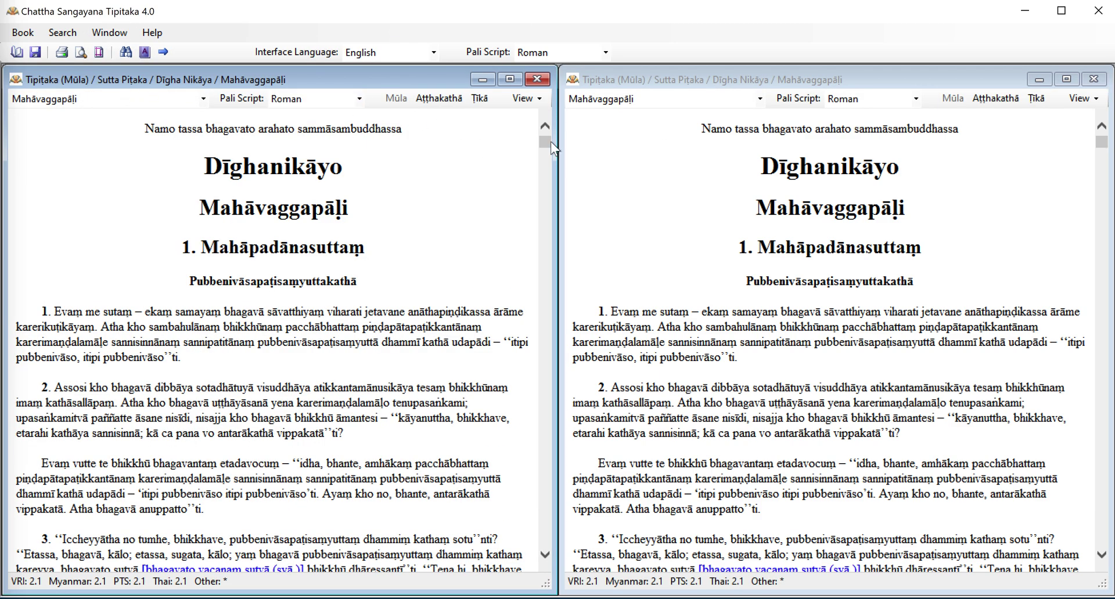
Show the right Mahāvaggapāḷi copy in Devanagari script and tile both windows horizontally
click(876, 99)
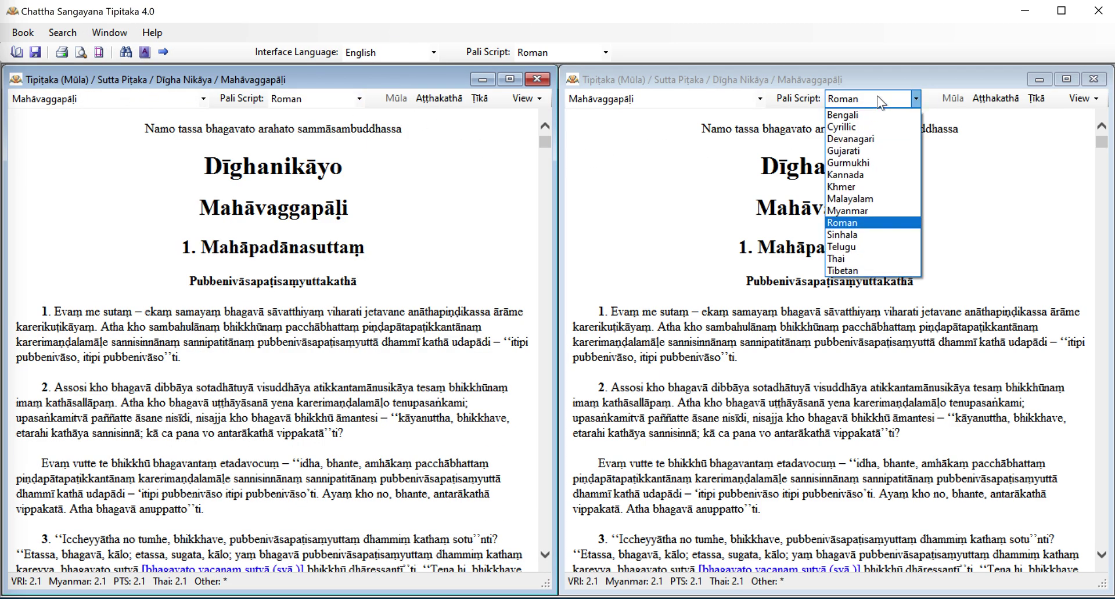
click(861, 138)
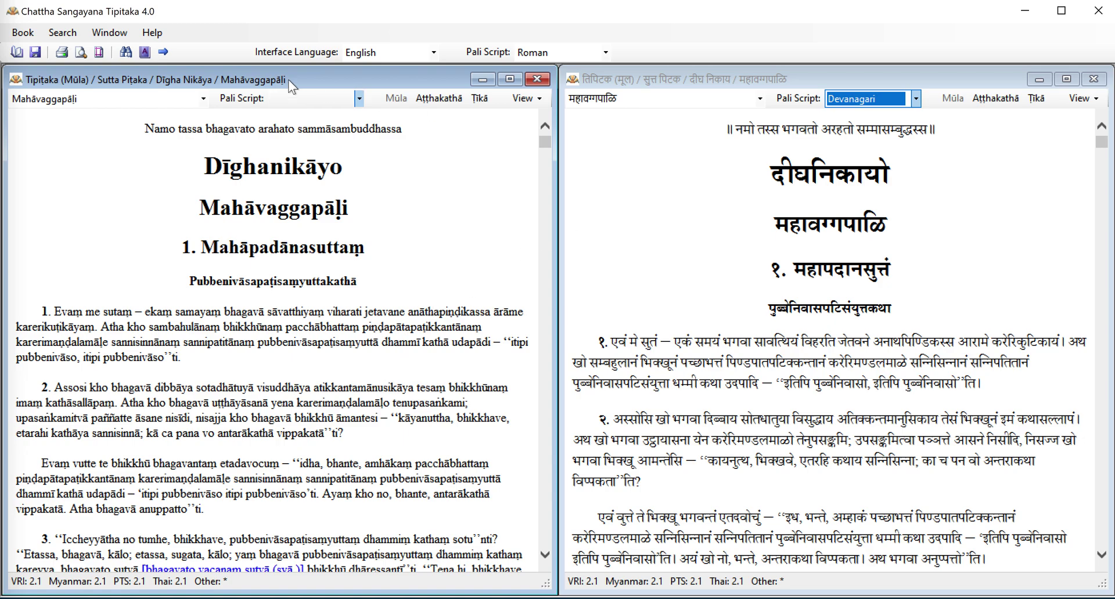
click(110, 34)
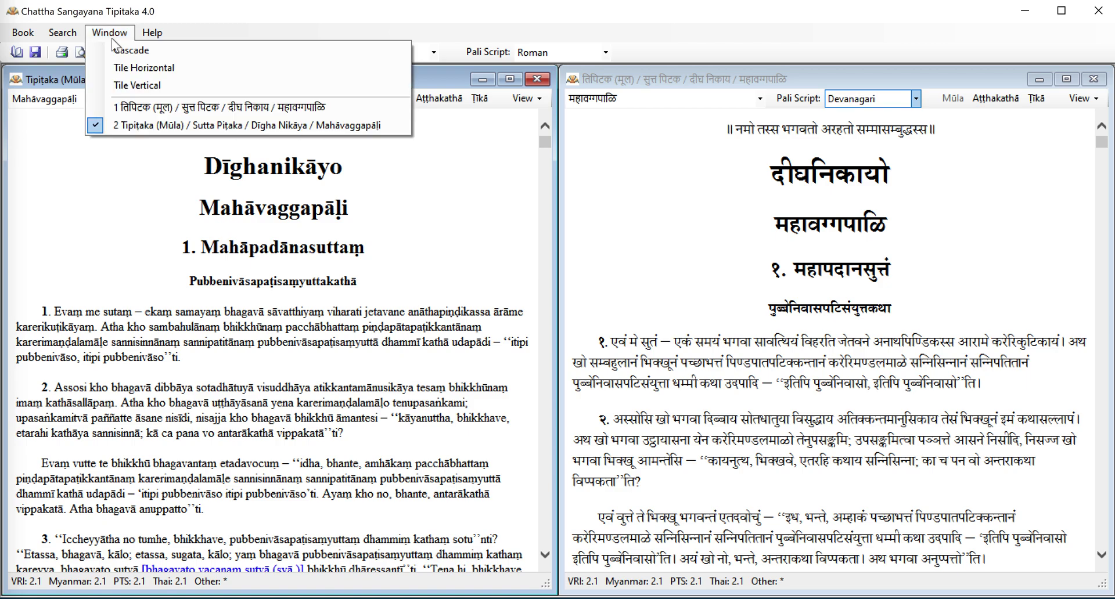
click(211, 67)
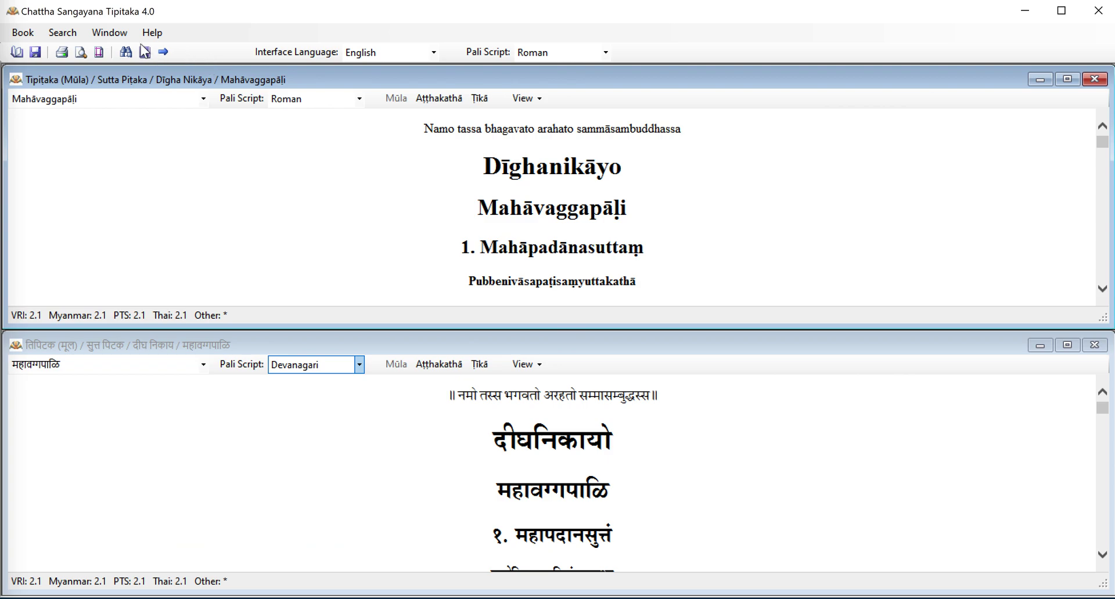
click(118, 33)
Cascade the copies, drag the Roman window aside, then tile vertically with Devanagari on the left
click(133, 50)
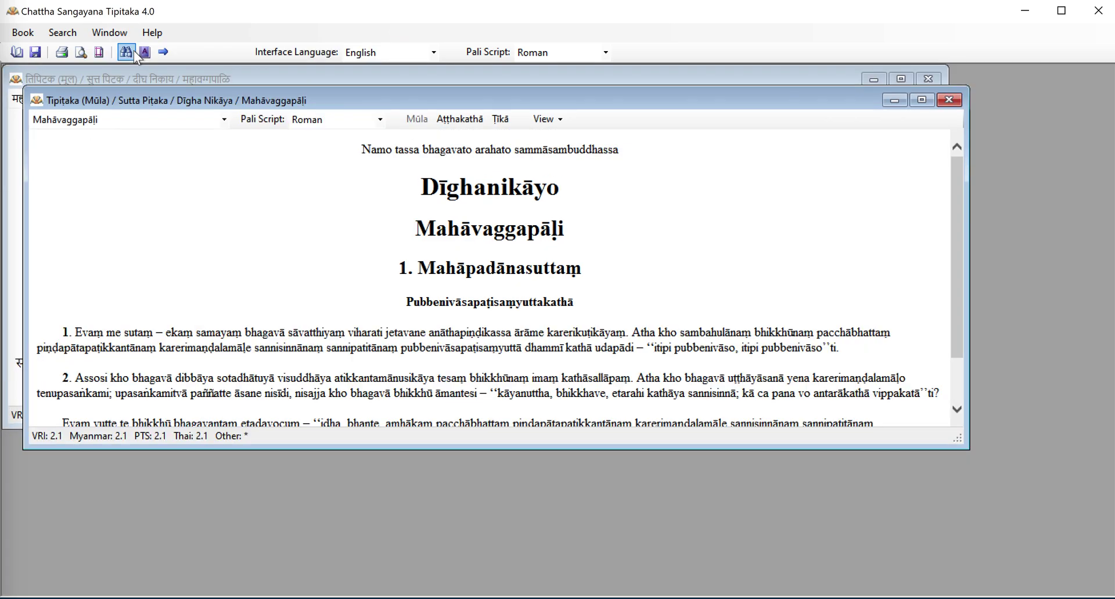
drag(193, 97, 242, 177)
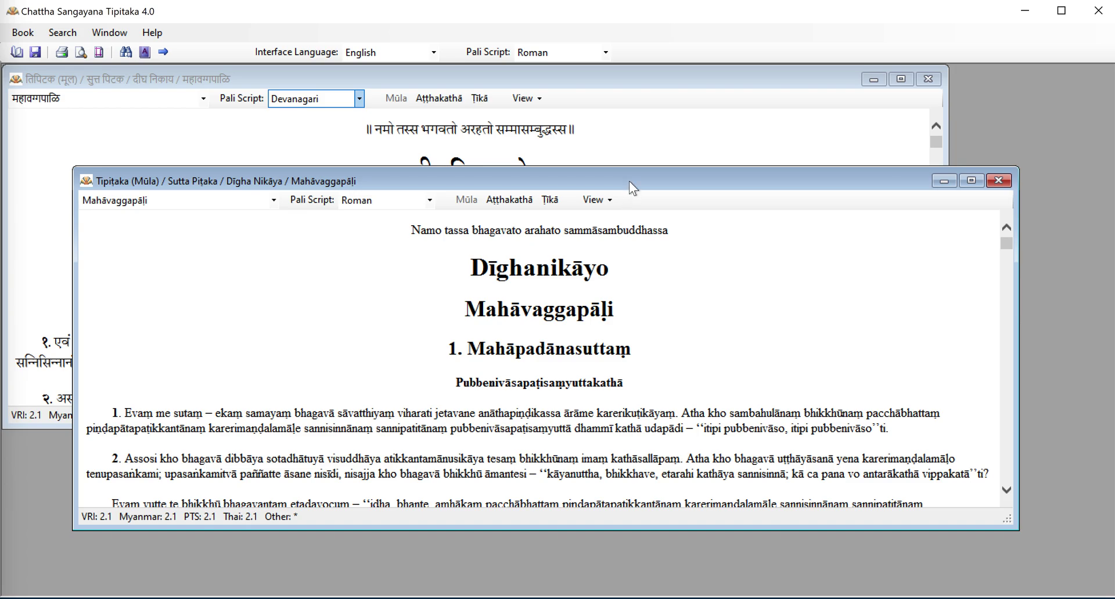
drag(628, 181, 668, 209)
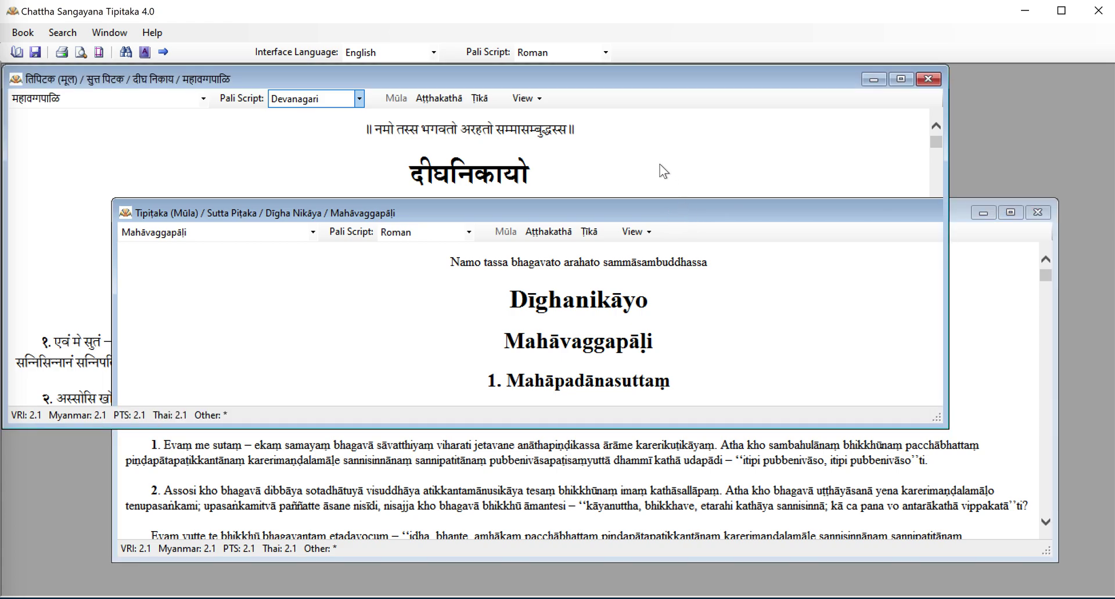
click(111, 33)
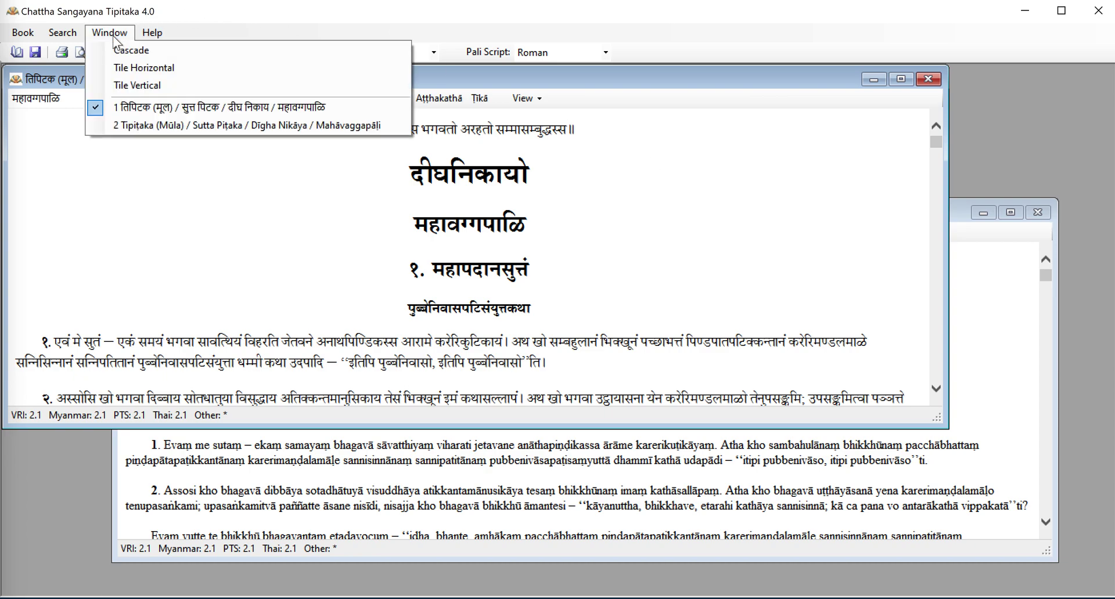
click(139, 82)
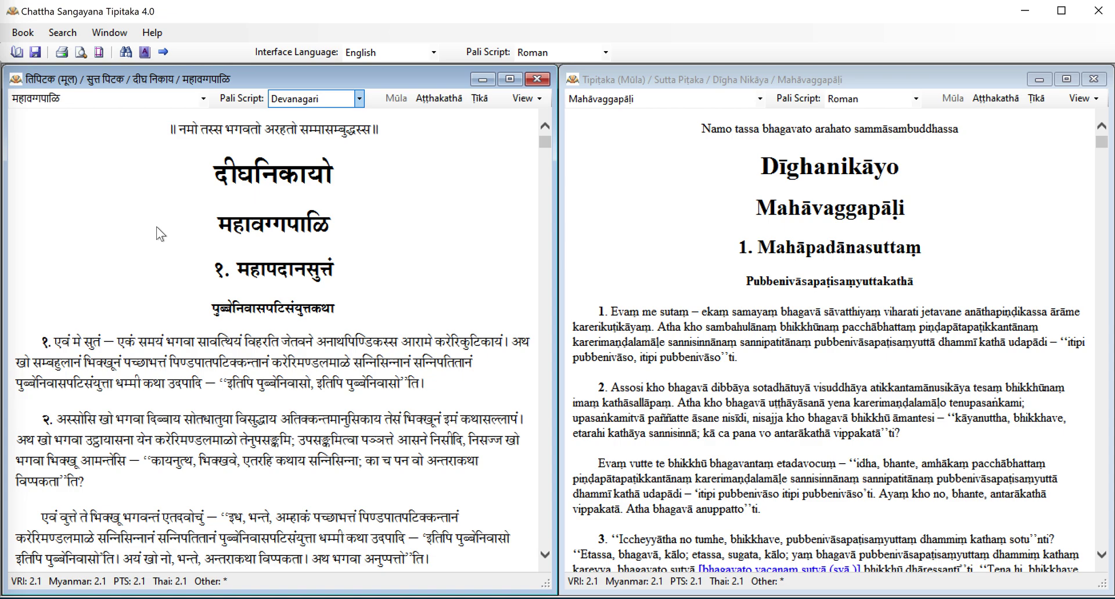
Close the Devanagari window and maximize the remaining Roman Mahāvaggapāḷi window
click(537, 79)
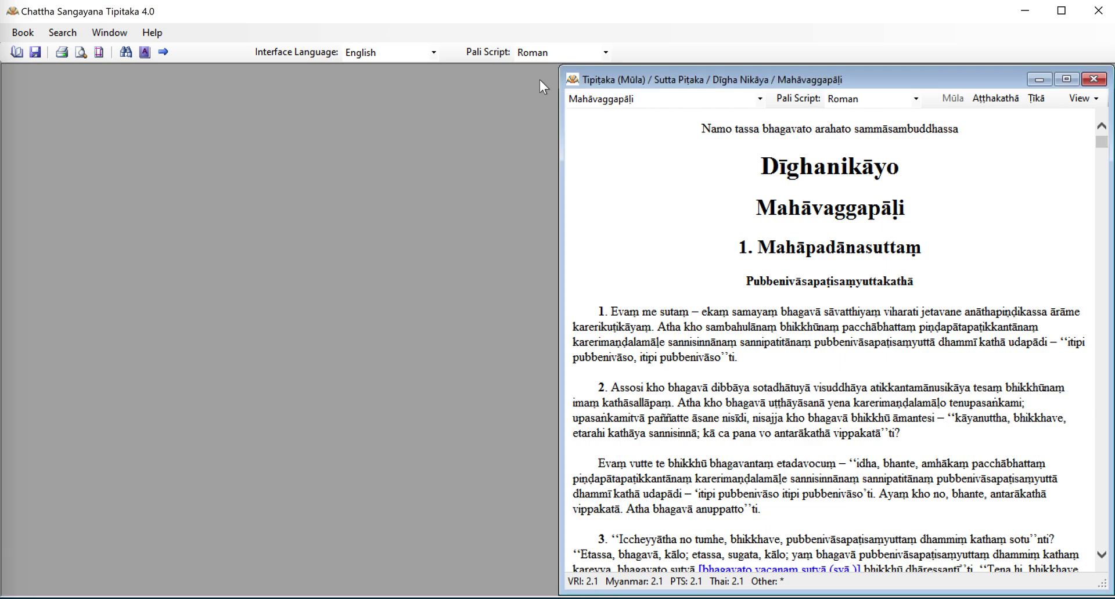
double_click(736, 78)
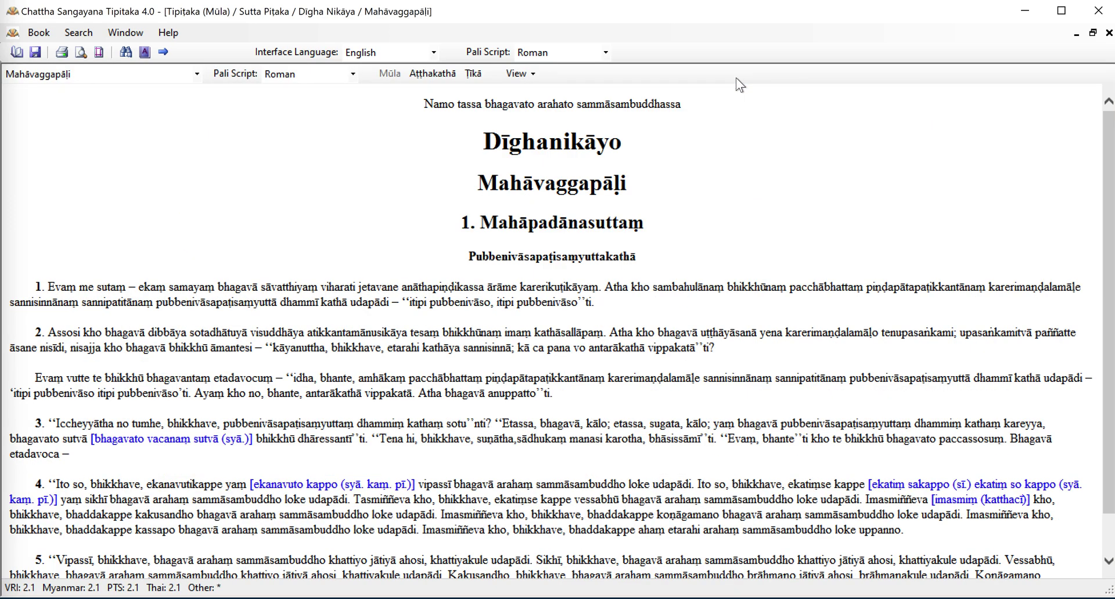
click(1093, 37)
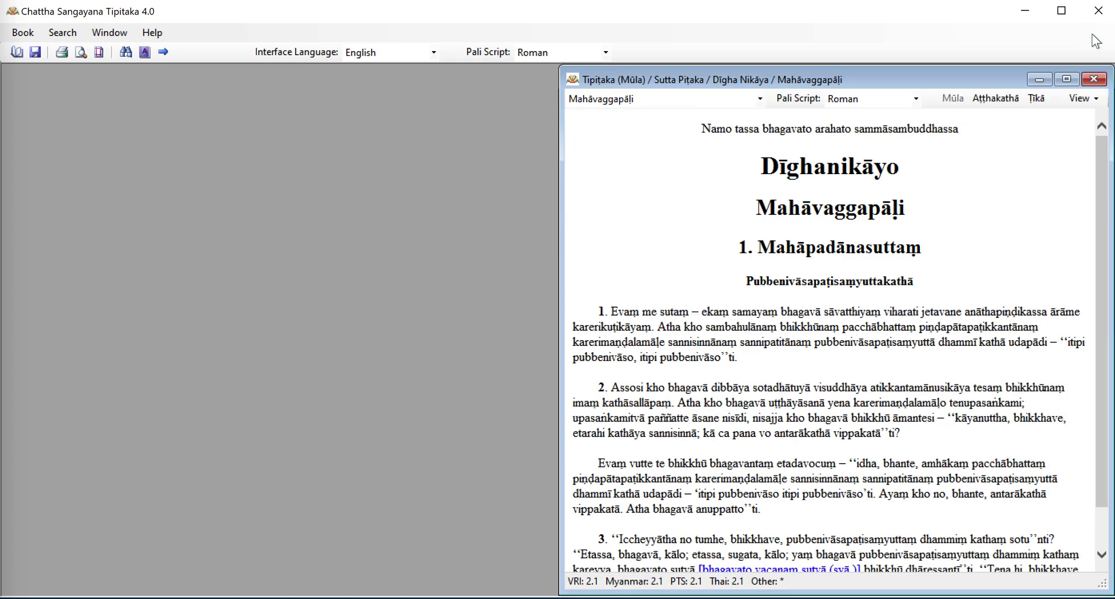
drag(998, 76, 792, 65)
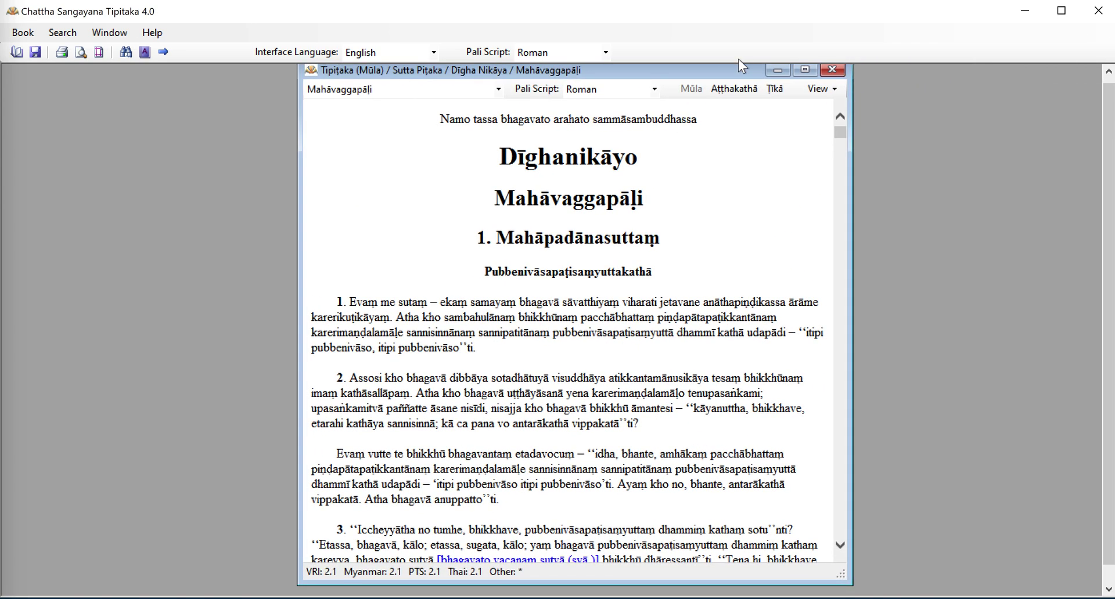
double_click(720, 68)
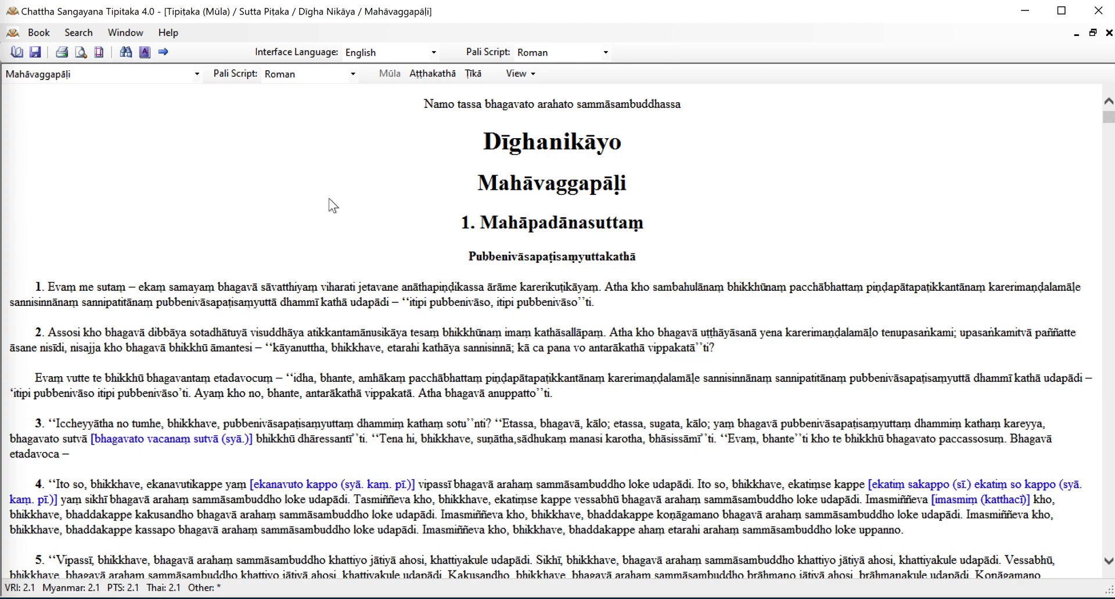
click(198, 74)
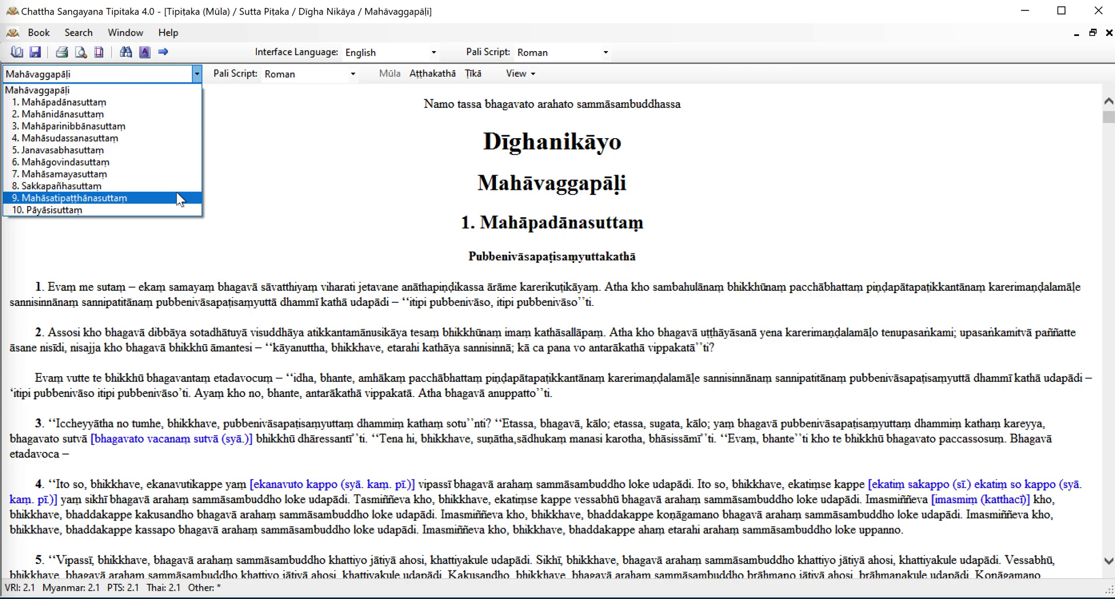
click(180, 200)
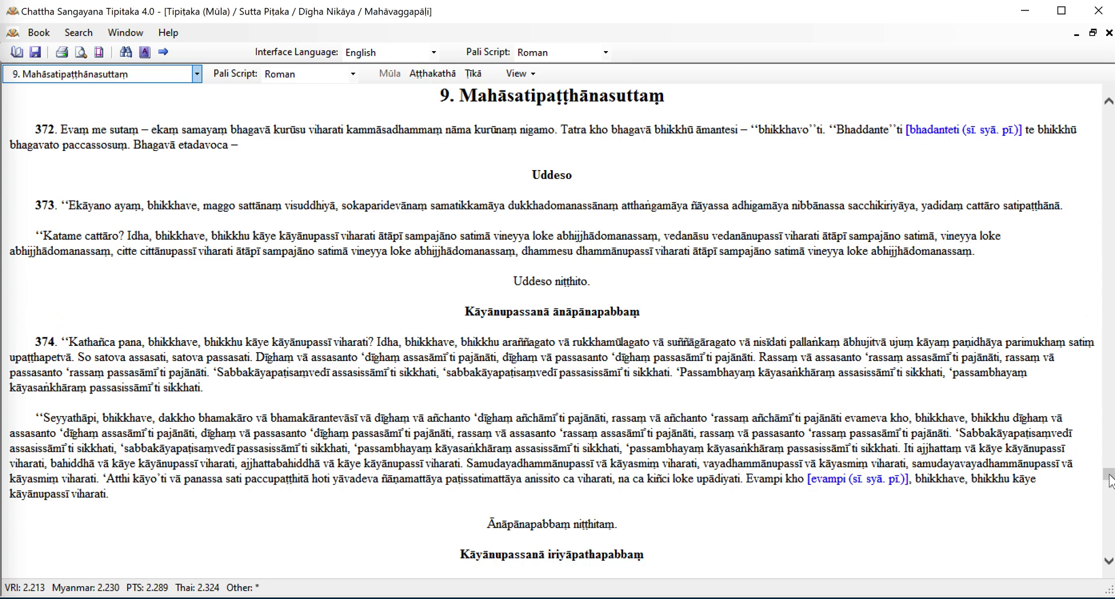
drag(1109, 481, 1108, 123)
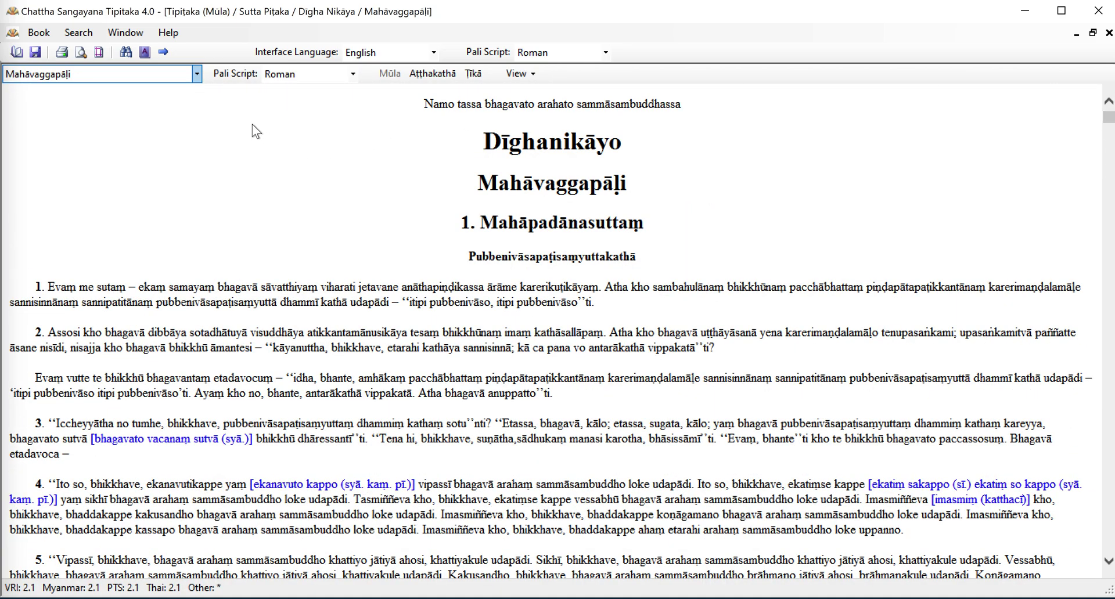
Jump to paragraph 372 and browse the opening of the Mahāsatipaṭṭhānasuttaṃ
click(164, 52)
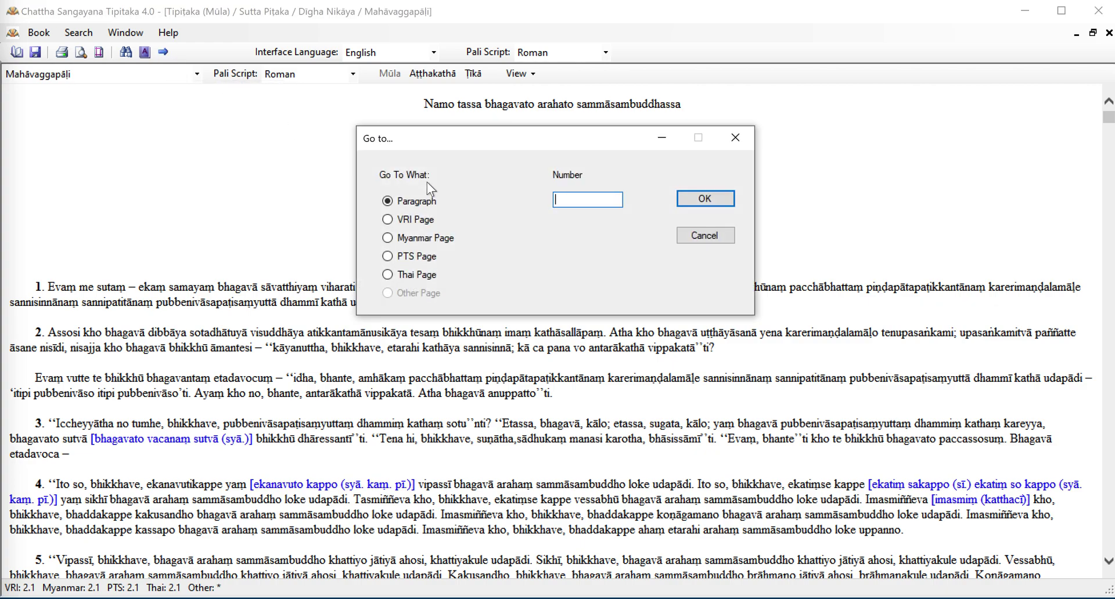
drag(454, 150, 273, 168)
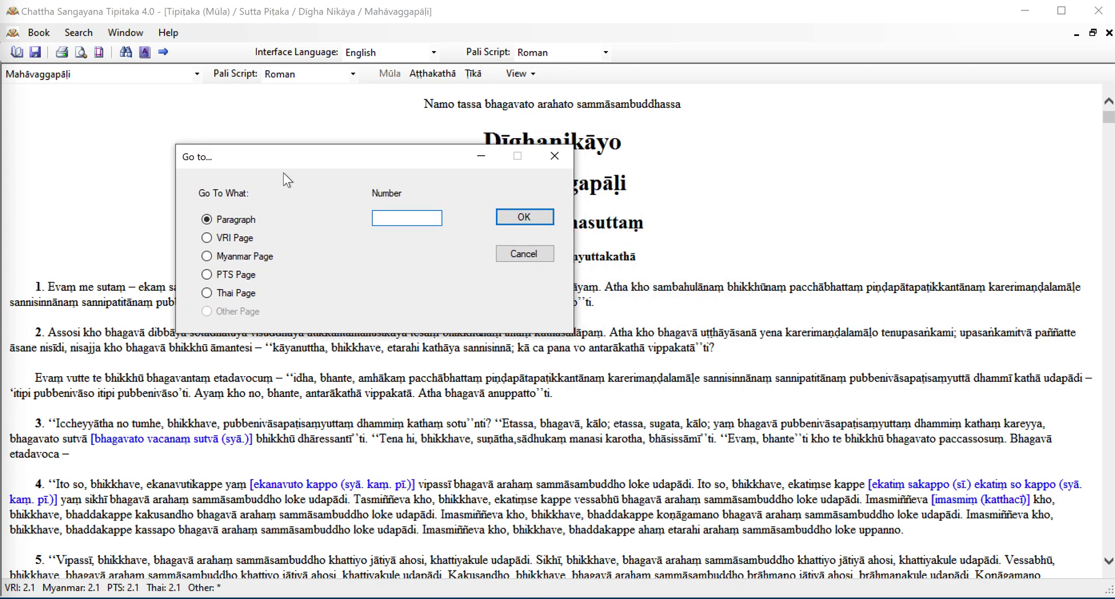
click(401, 211)
text(372)
click(523, 218)
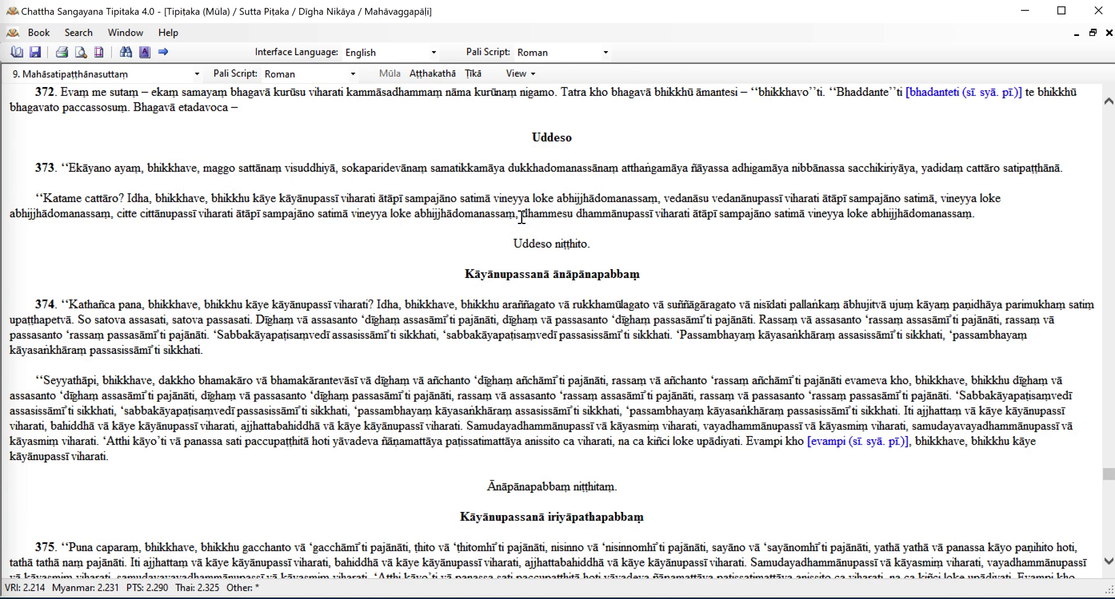
scroll(271, 158, up, 3)
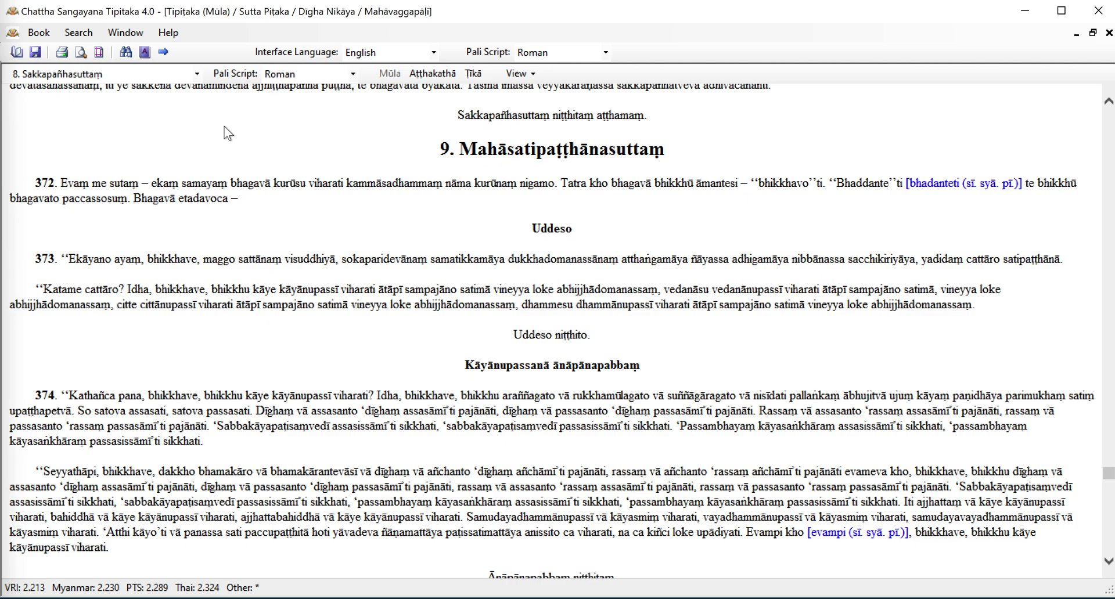
scroll(227, 137, down, 1)
scroll(228, 138, down, 3)
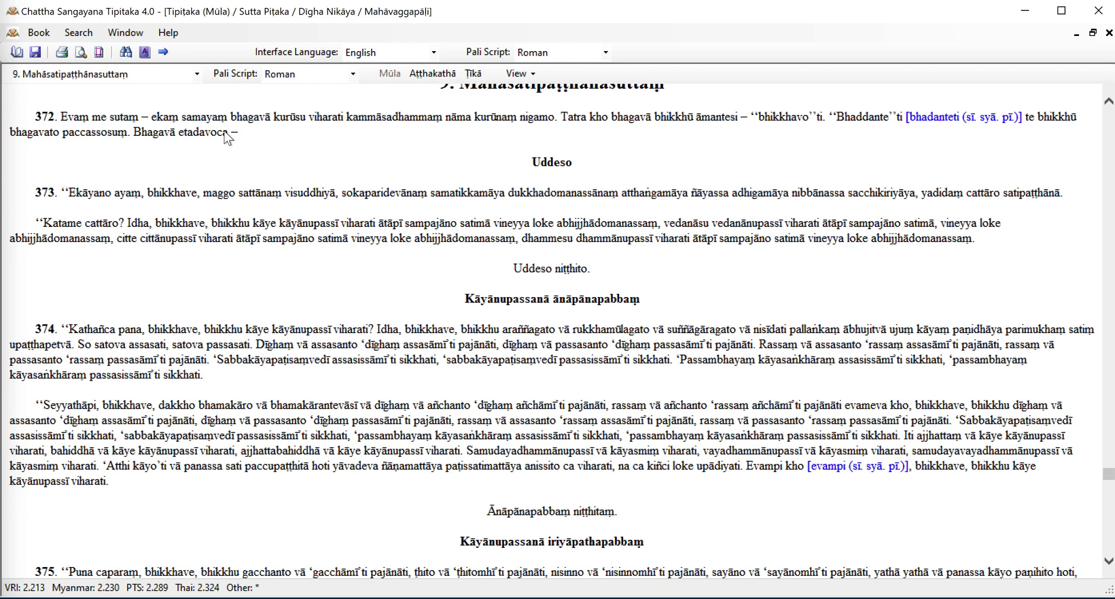
scroll(226, 137, up, 2)
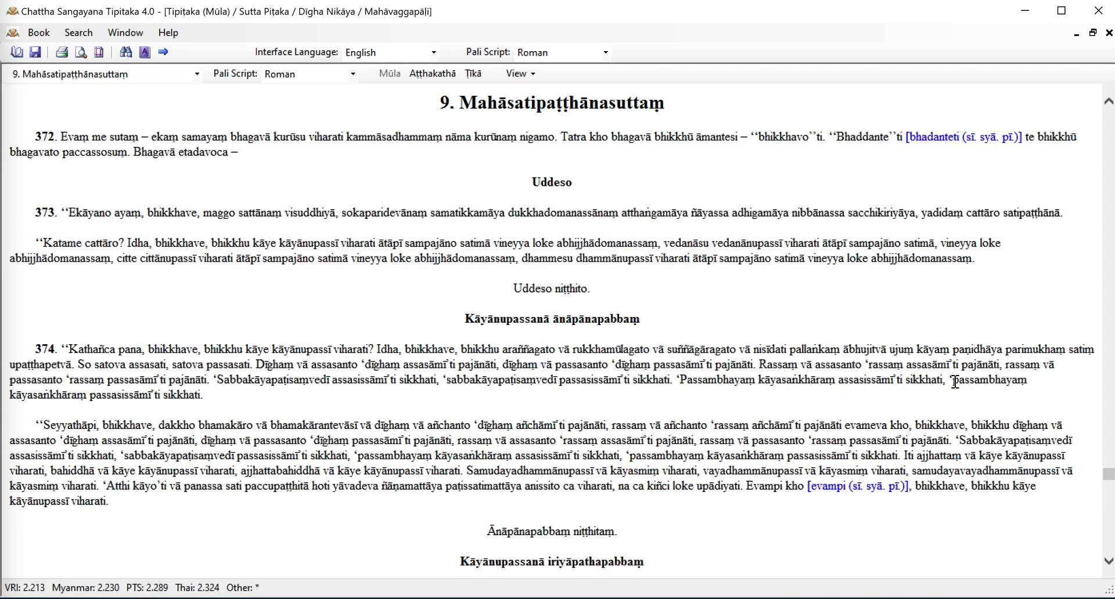
Go to PTS page 289, landing on the Mahāsatipaṭṭhānasuttaṃ at PTS 2.289
drag(1105, 471, 868, 147)
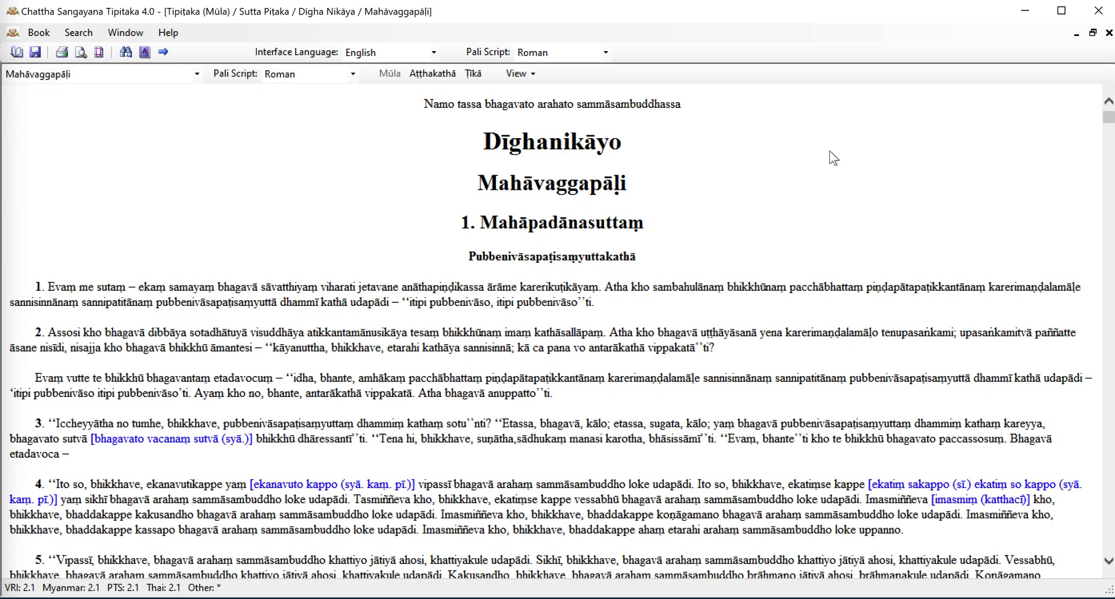
click(163, 52)
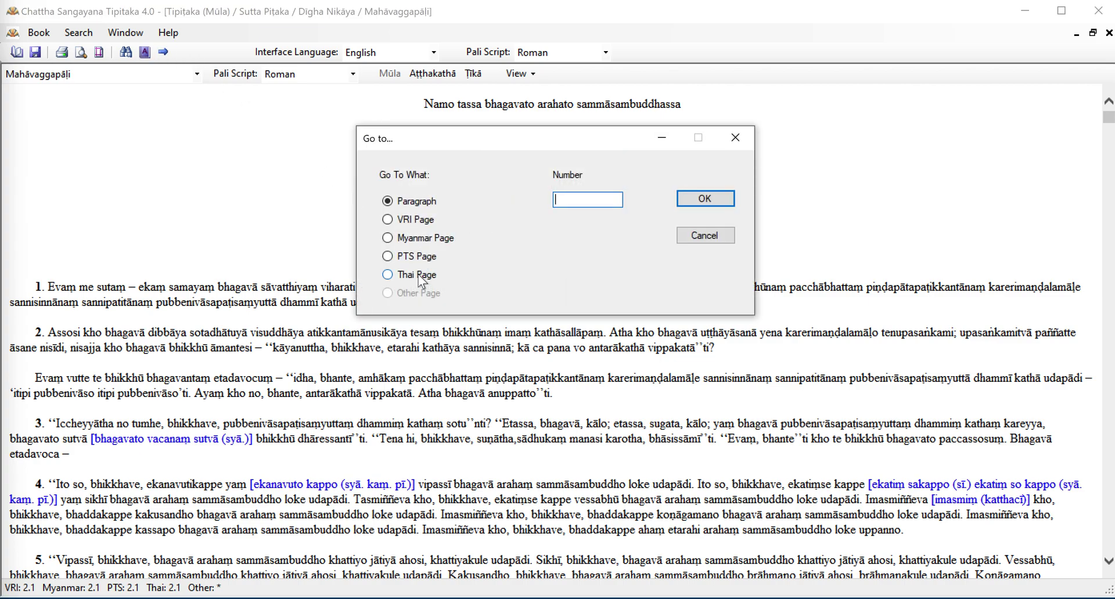
click(419, 255)
text(289)
click(704, 198)
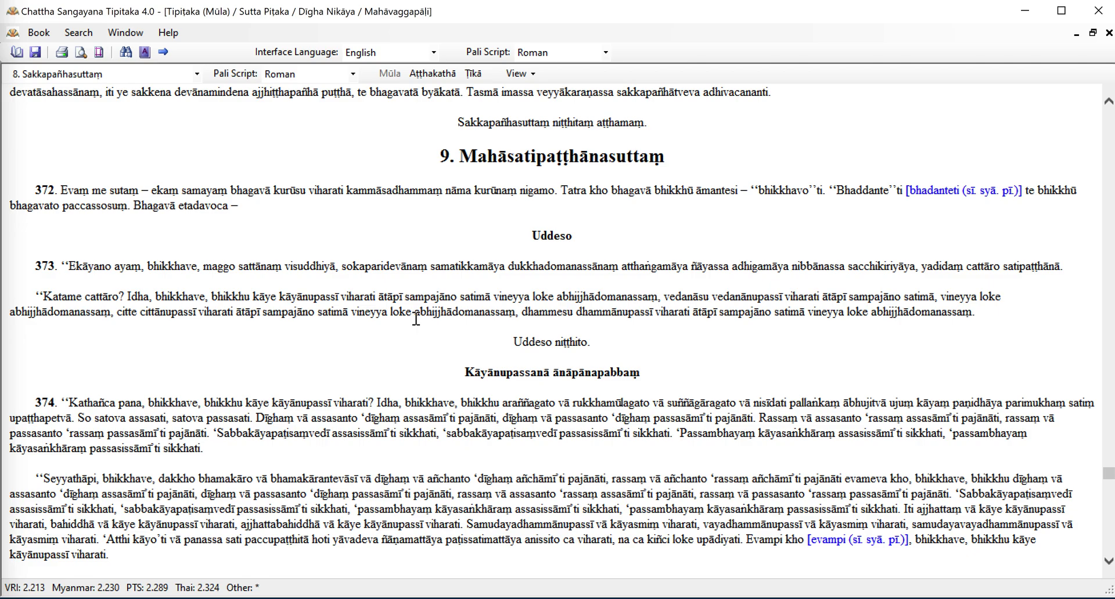
Restore the Mahāvaggapāḷi window to a smaller size and move it left
click(1092, 33)
drag(615, 75, 385, 83)
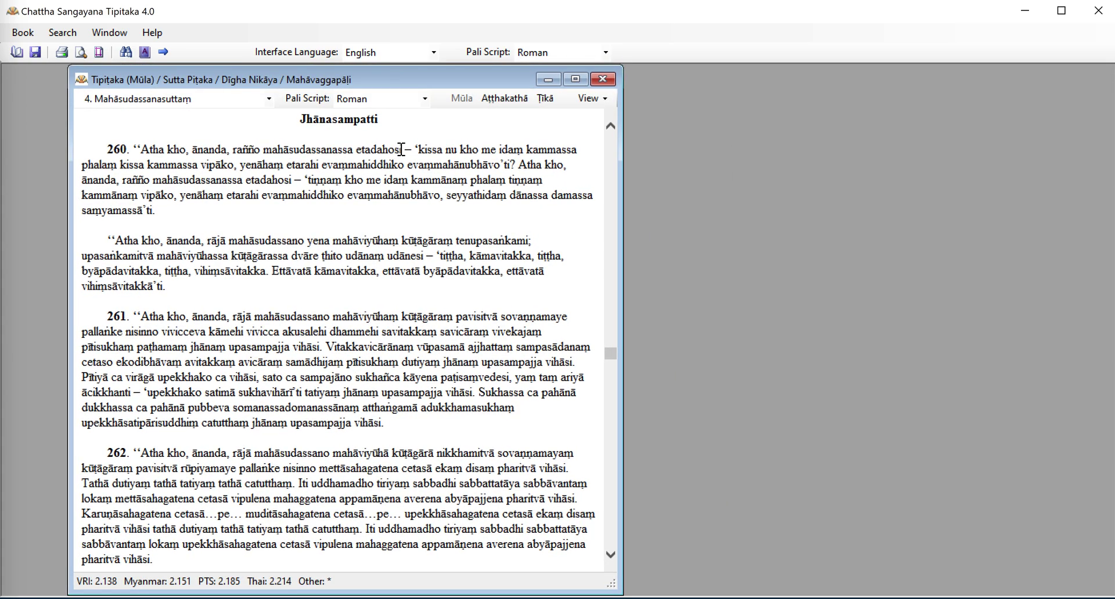
scroll(401, 149, up, 15)
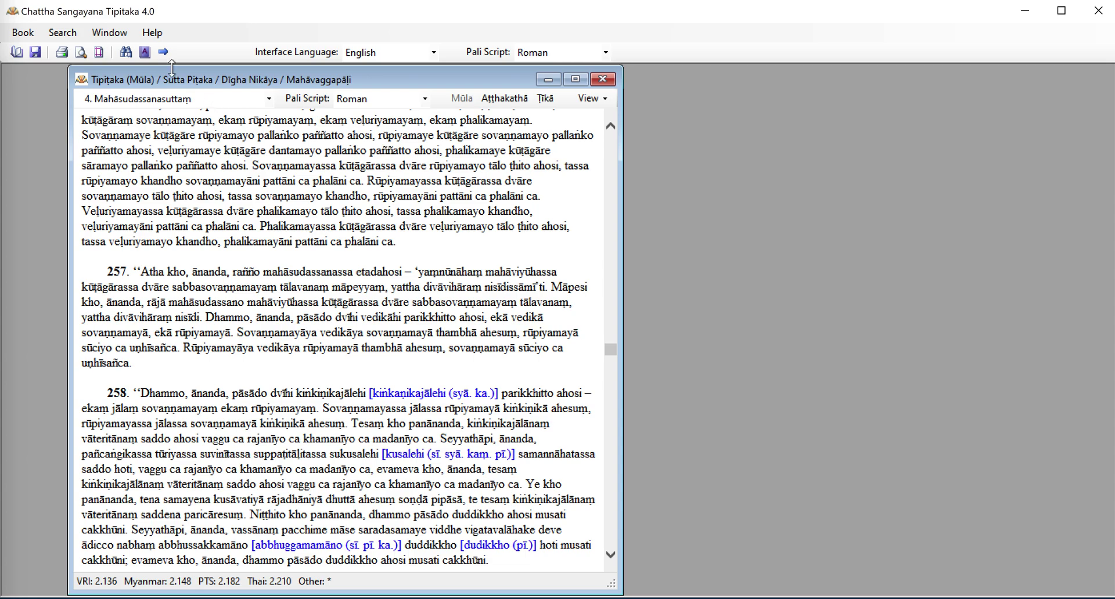
Go to paragraph 372 and scroll up to the 9. Mahāsatipaṭṭhānasuttaṃ heading
click(163, 52)
text(372)
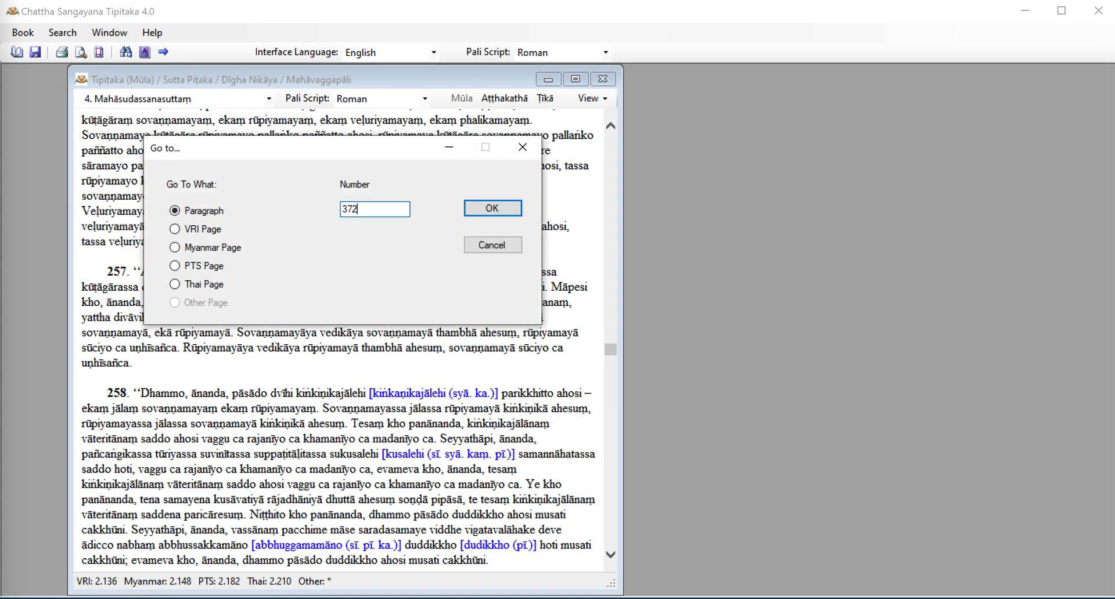
click(476, 211)
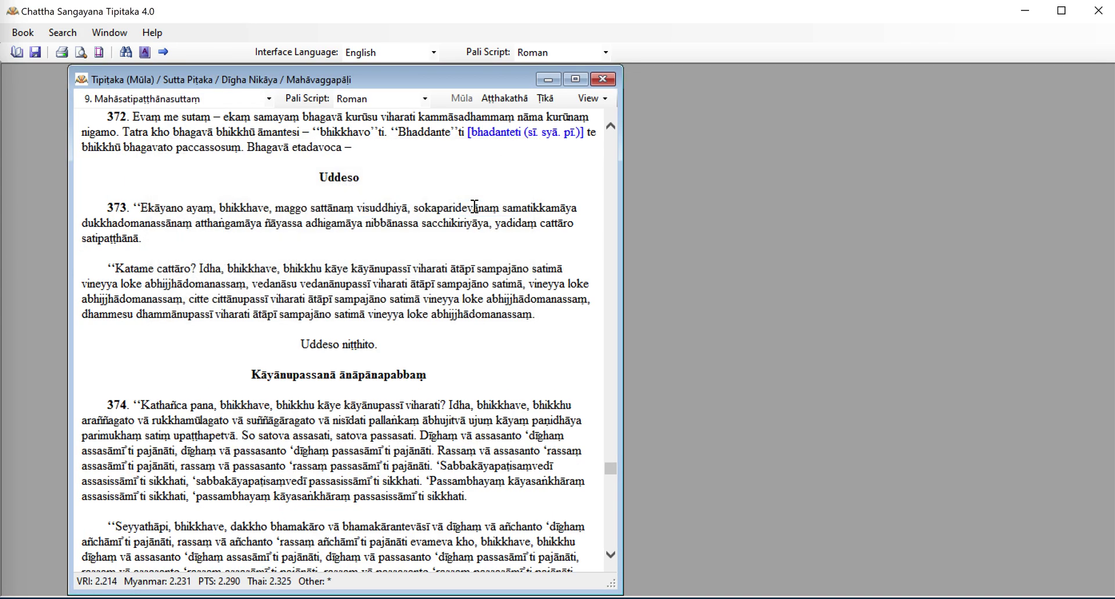
scroll(474, 206, up, 2)
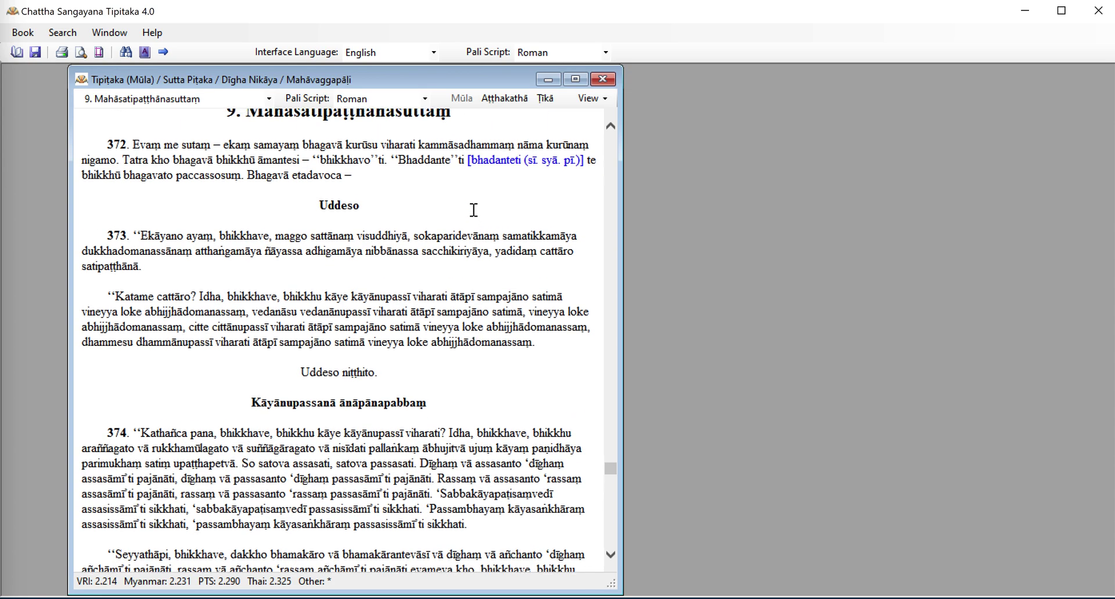
scroll(473, 211, up, 1)
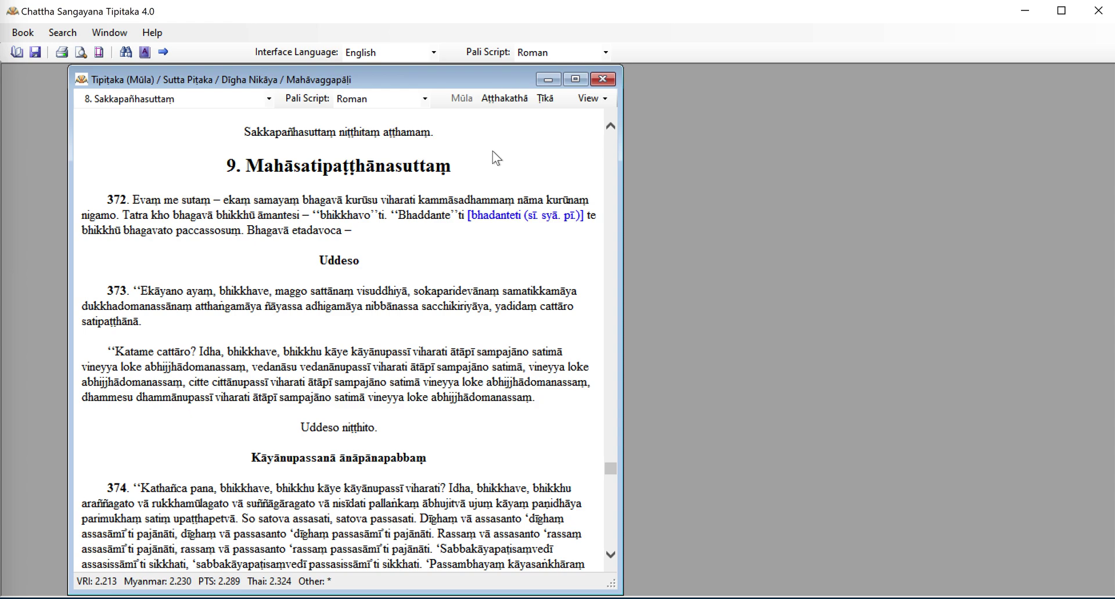
click(507, 100)
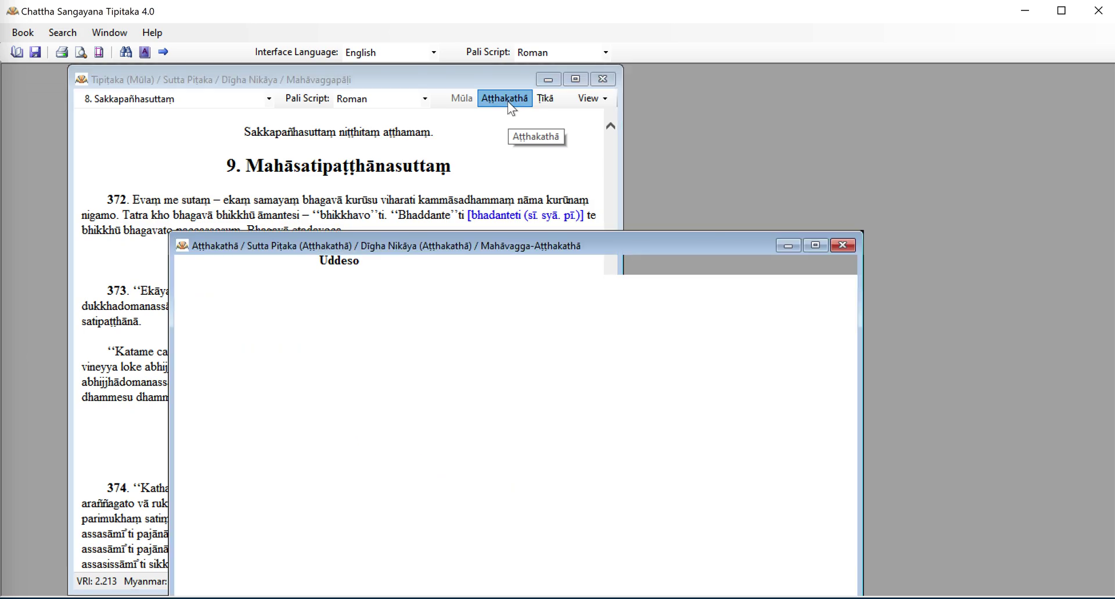
drag(461, 249, 565, 124)
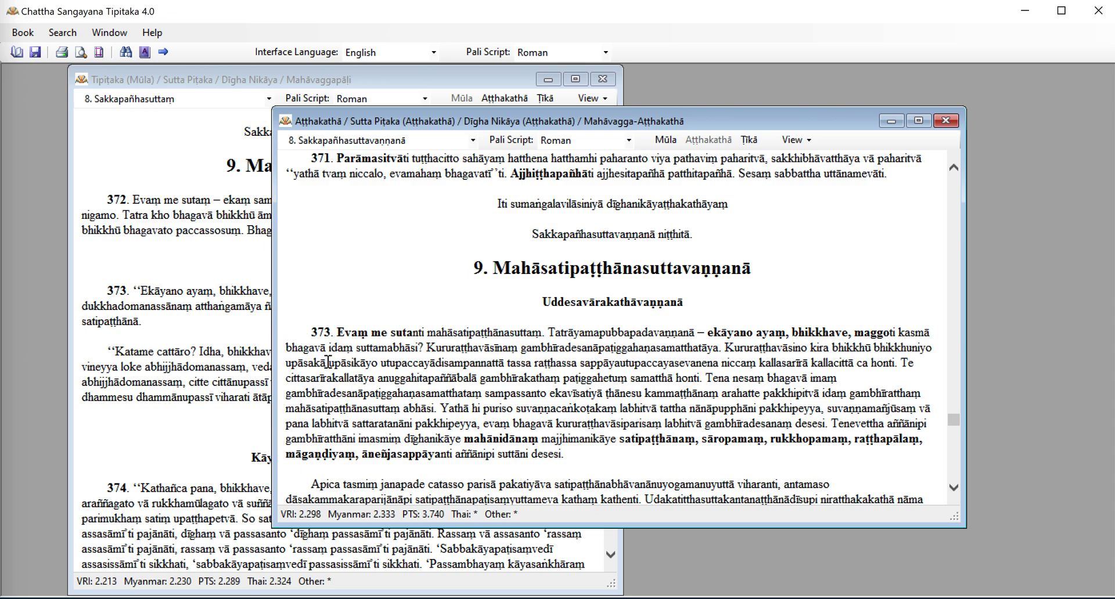
click(541, 98)
drag(496, 78, 905, 113)
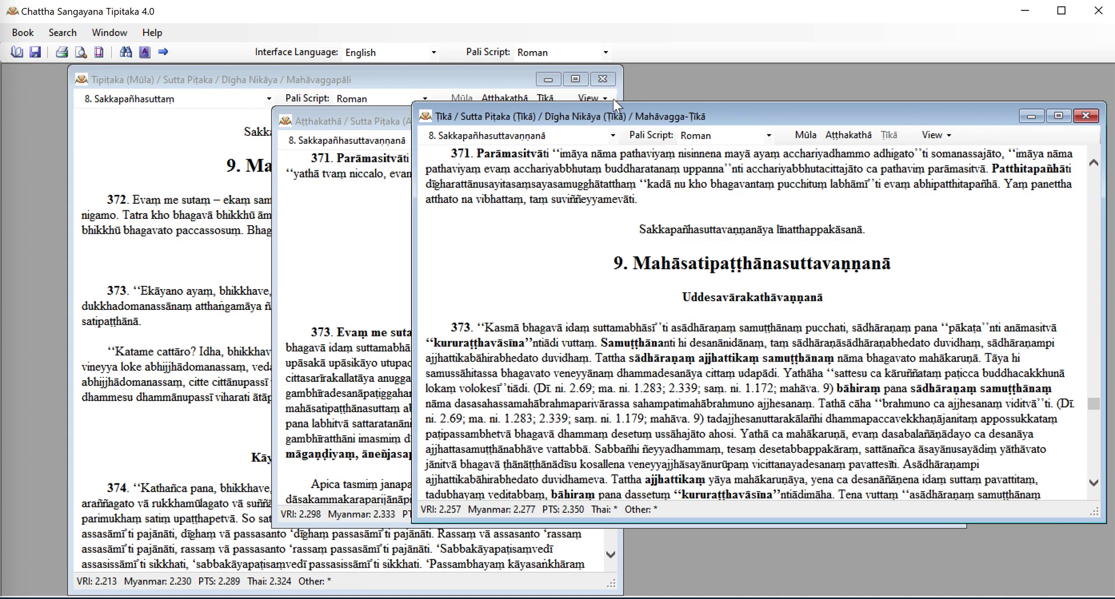
drag(373, 121, 267, 89)
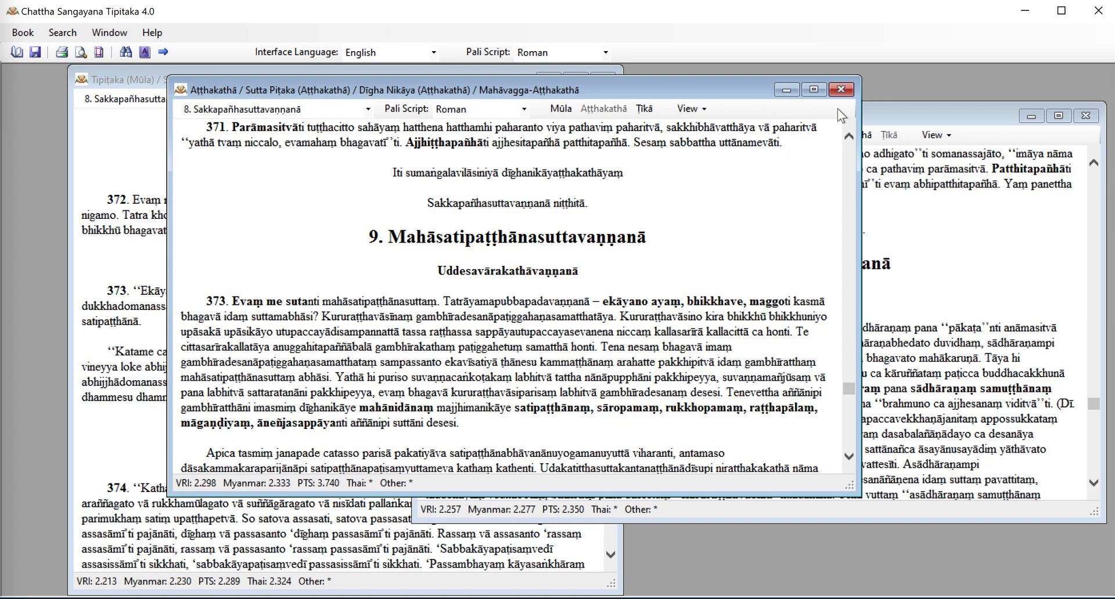
click(901, 119)
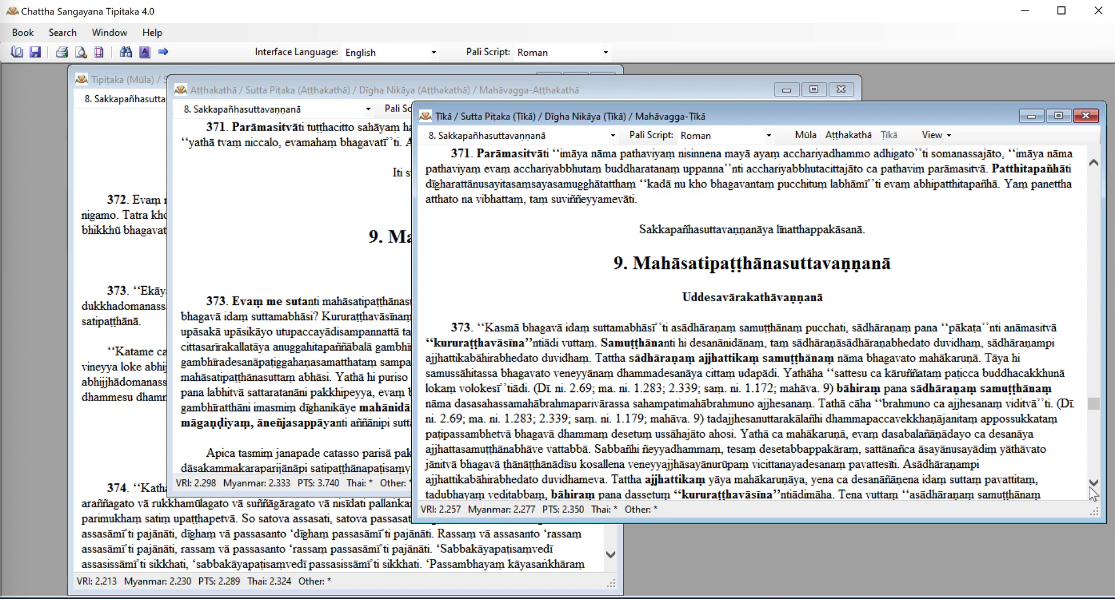
drag(1098, 519, 993, 541)
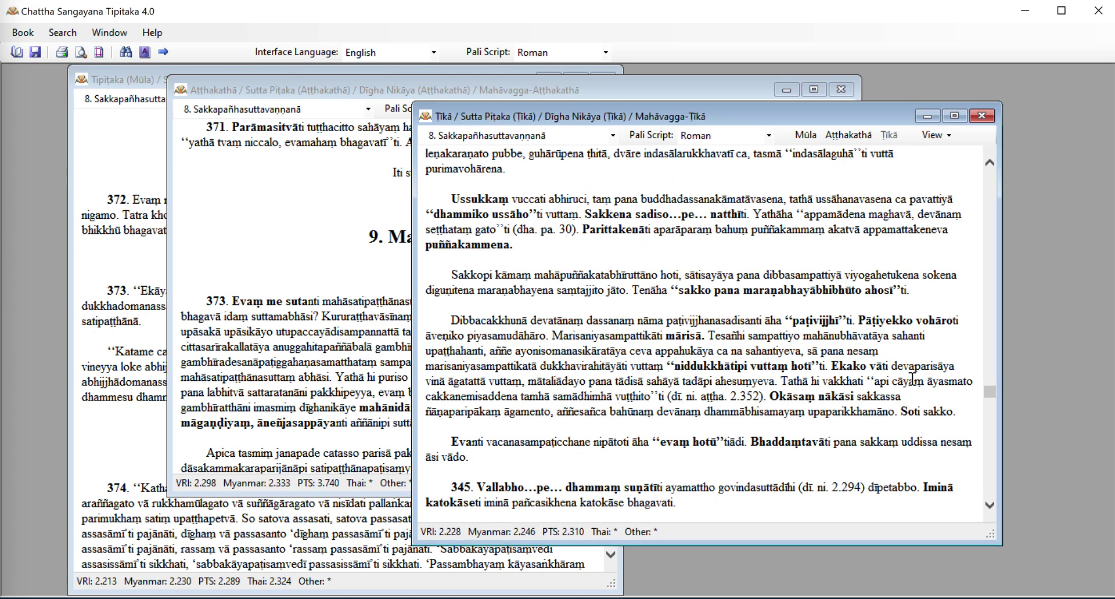
scroll(912, 378, up, 5)
scroll(912, 379, down, 12)
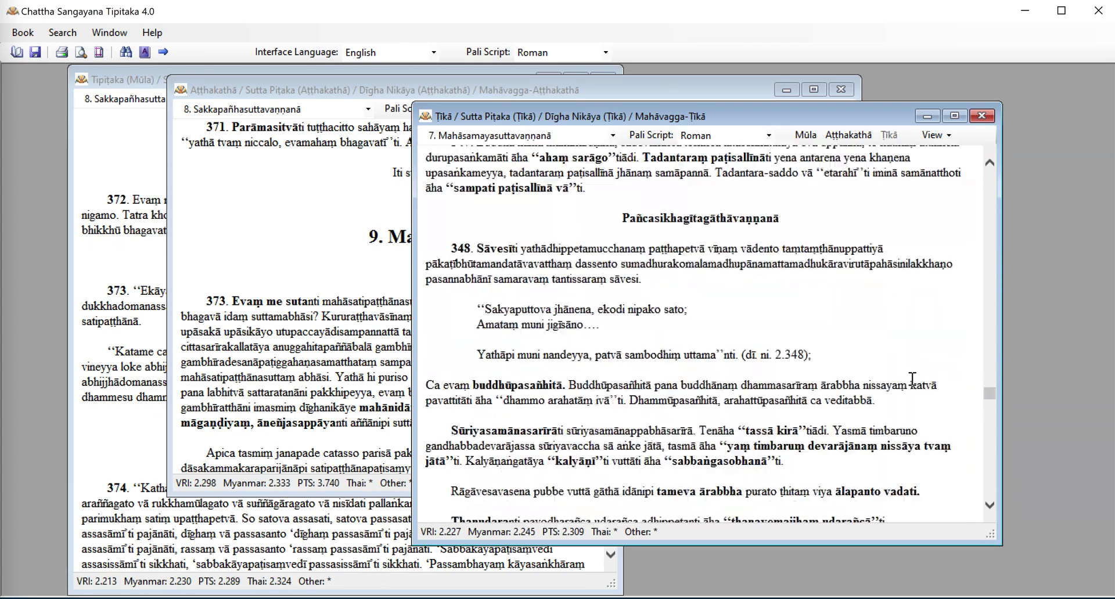
scroll(912, 378, down, 10)
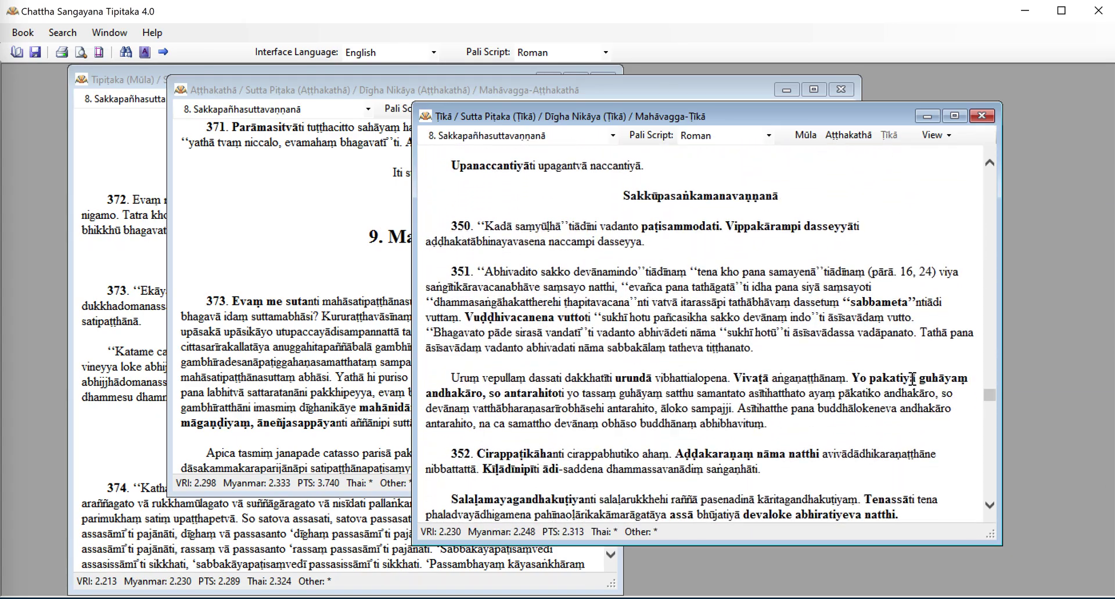
scroll(912, 378, down, 10)
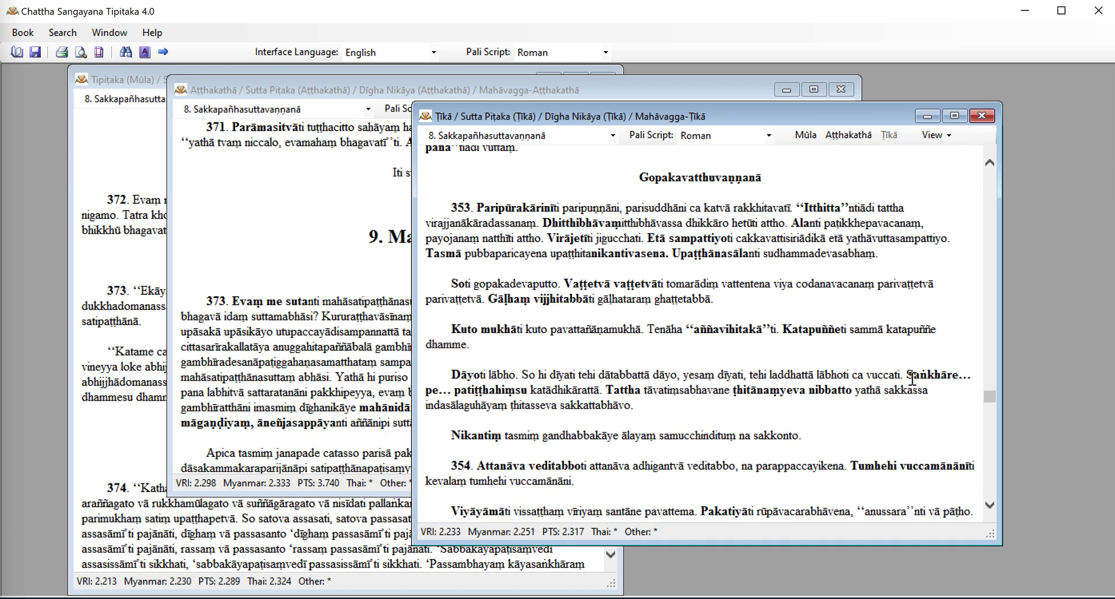
scroll(912, 379, down, 6)
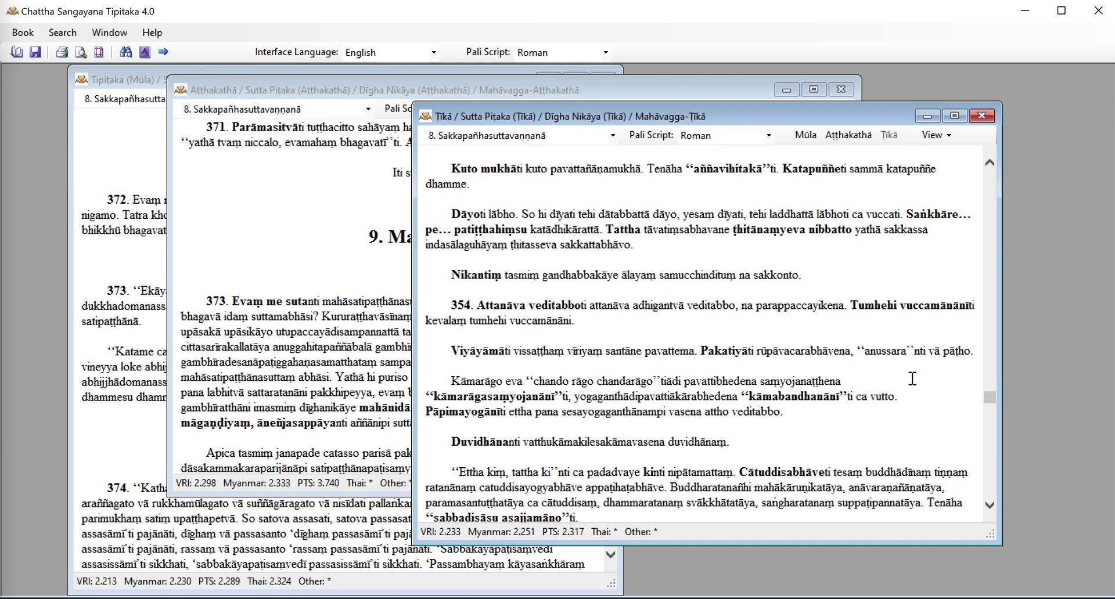
click(982, 116)
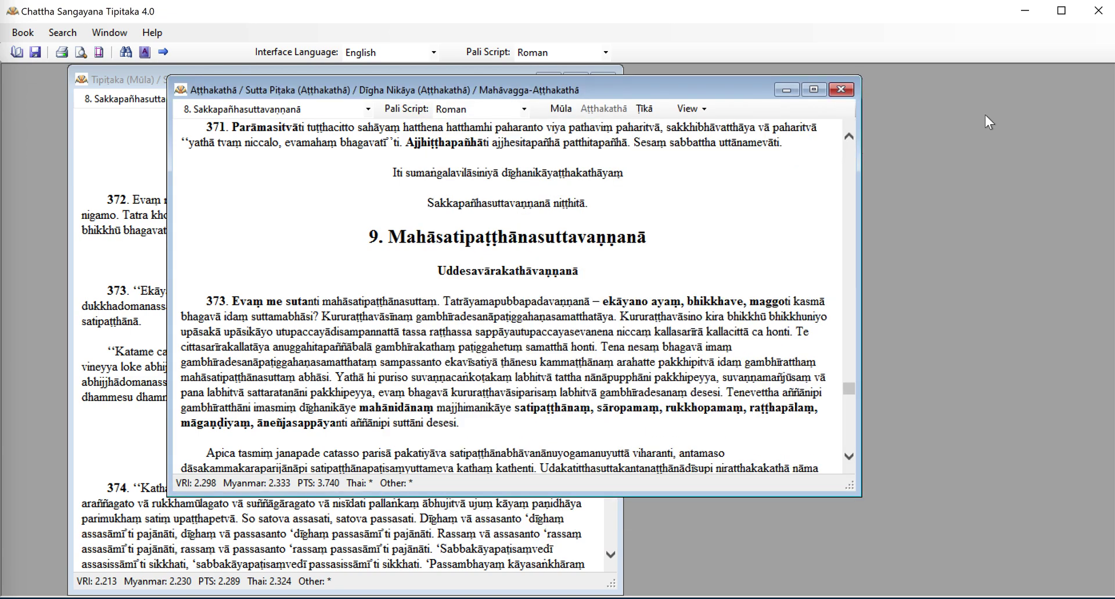
click(840, 90)
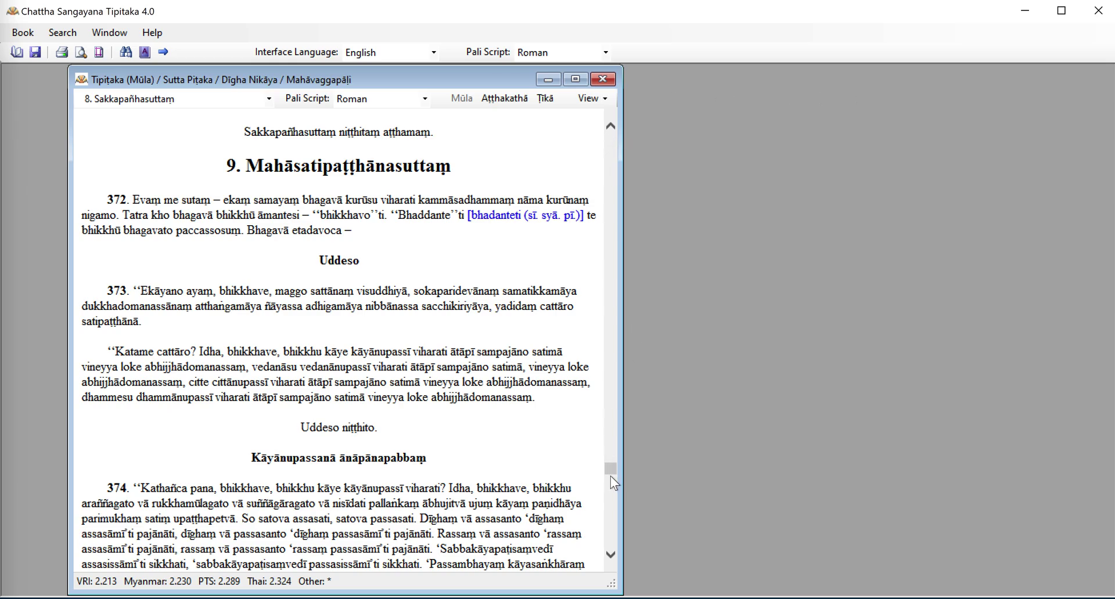
Return to the top of Mahāvaggapāḷi and select the word samayaṃ in paragraph 1
scroll(611, 476, down, 9)
drag(611, 472, 618, 111)
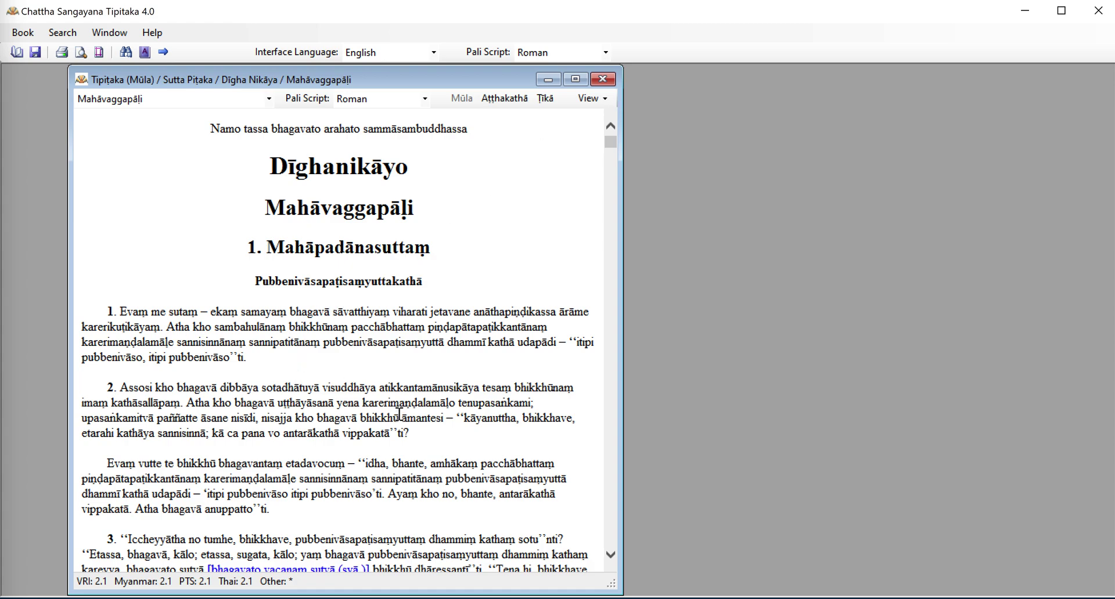
double_click(267, 313)
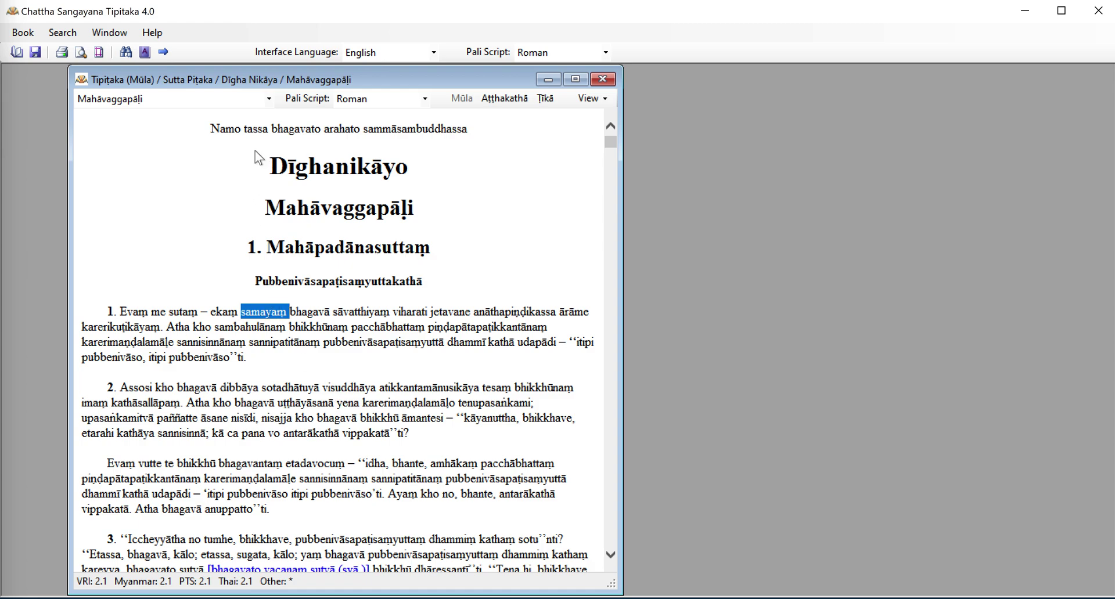
click(70, 30)
click(70, 30)
Look up samayaṃ in the Dictionary and position its window beside the text
click(145, 53)
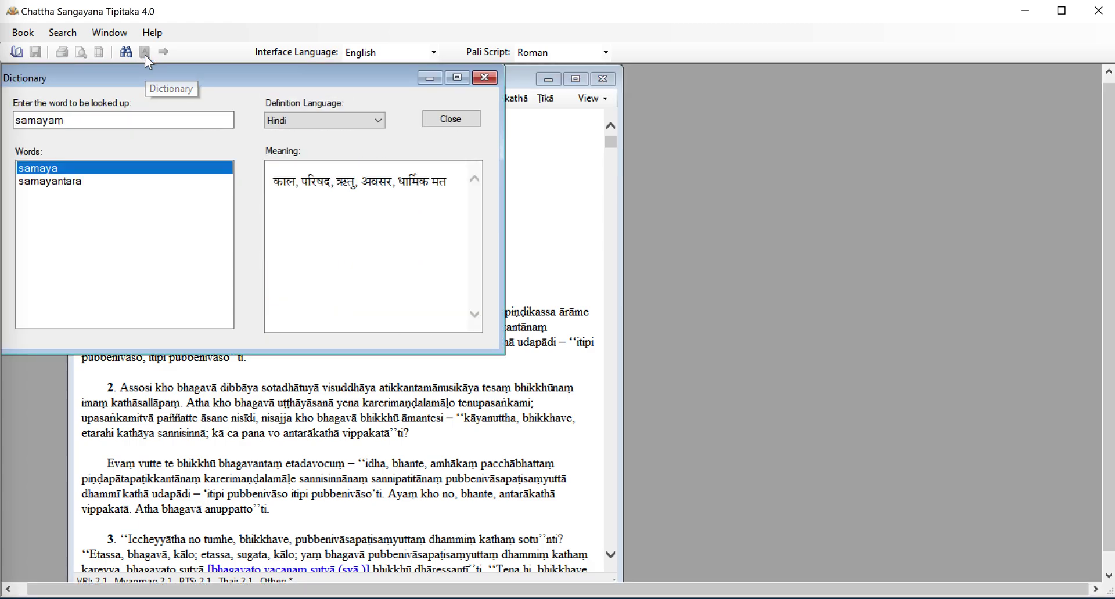
drag(146, 72, 465, 155)
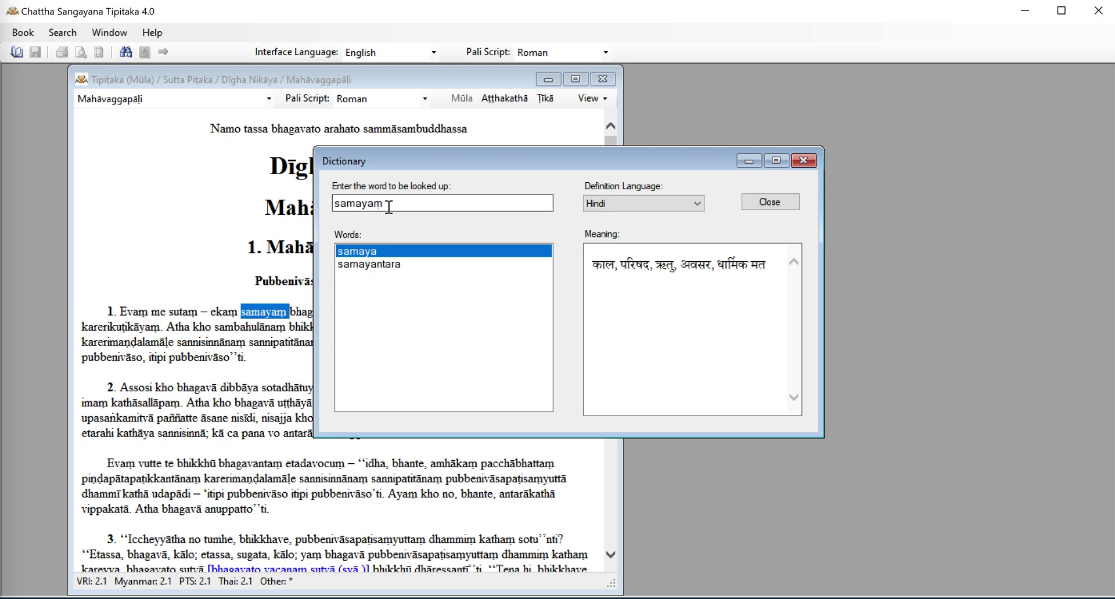
drag(410, 155, 494, 184)
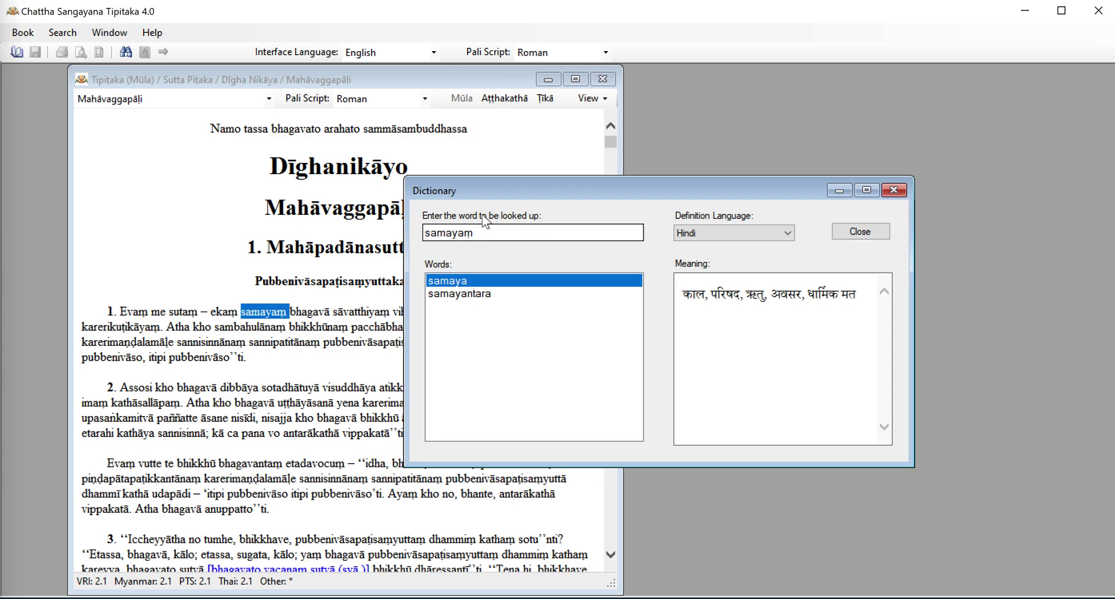
drag(491, 190, 521, 150)
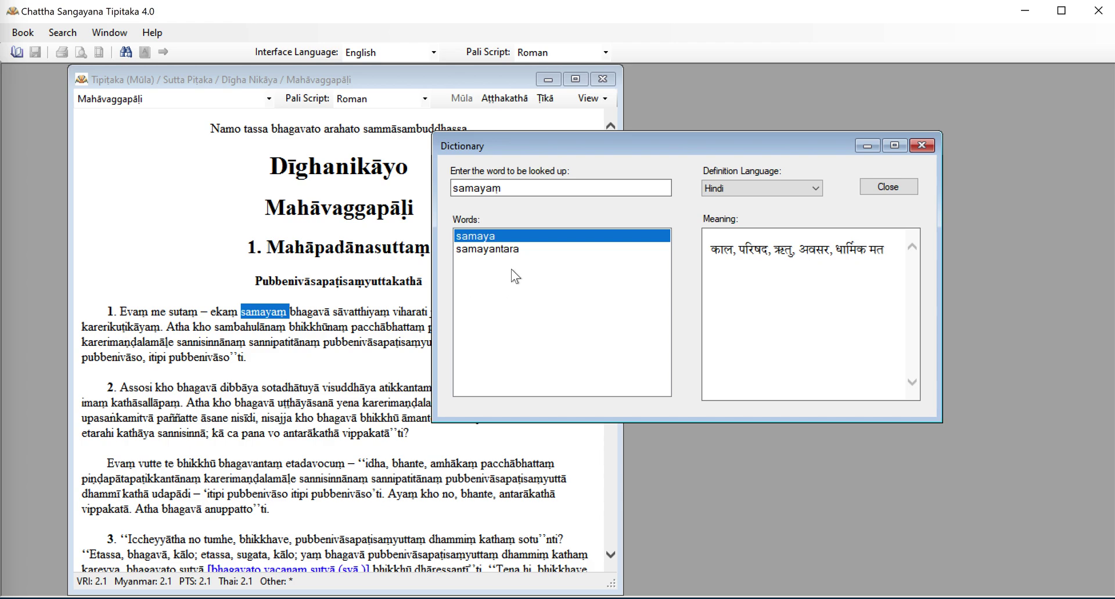
click(492, 190)
Switch the definition language to English, highlight 'time', then return to Hindi
click(761, 187)
click(752, 203)
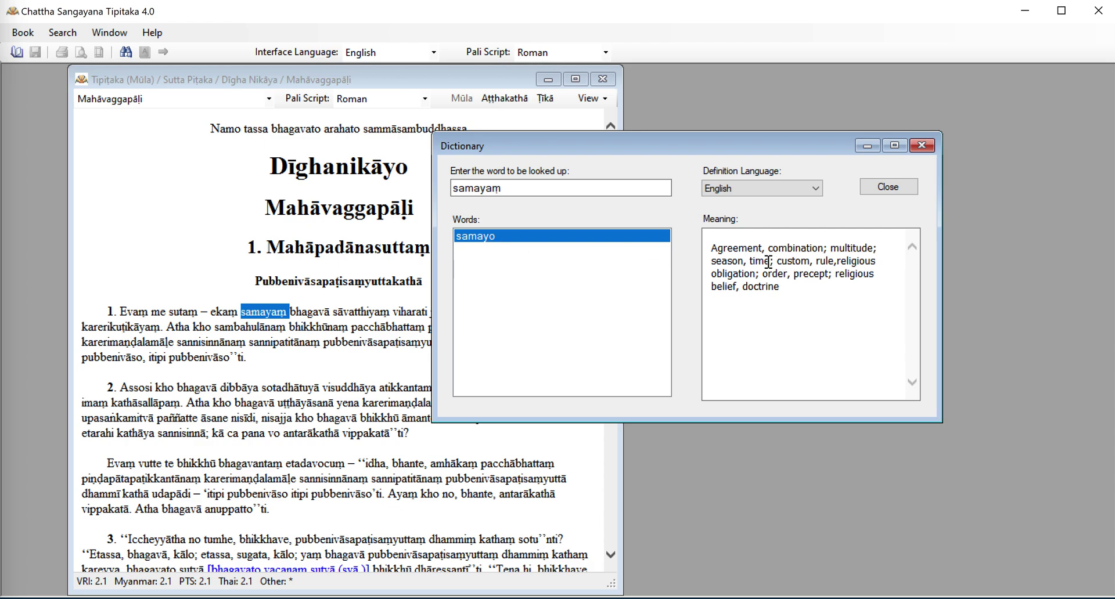
drag(774, 261, 749, 261)
click(734, 189)
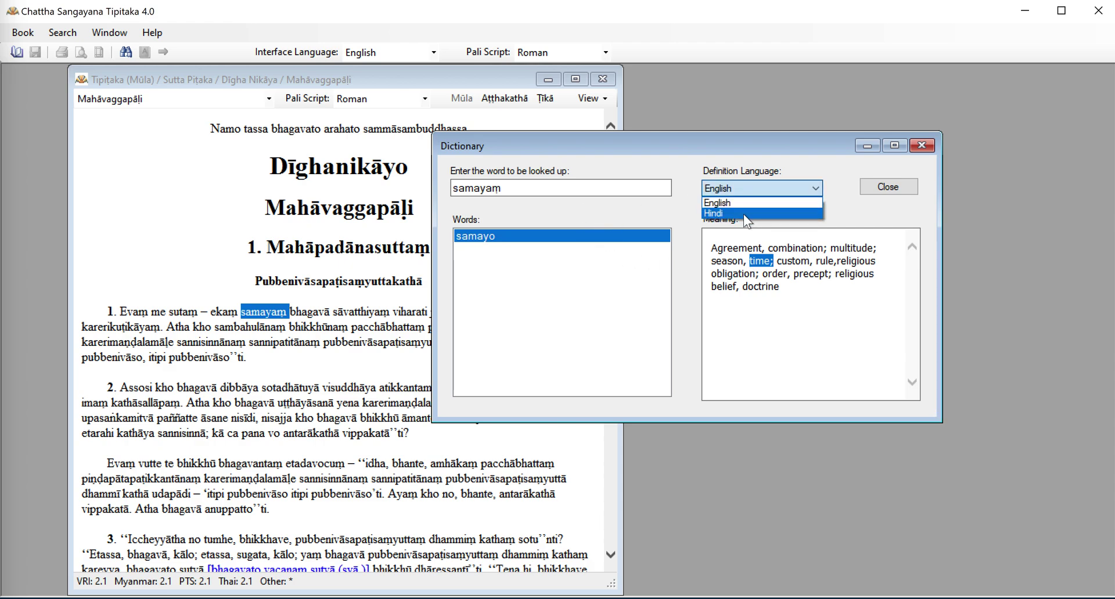
click(743, 214)
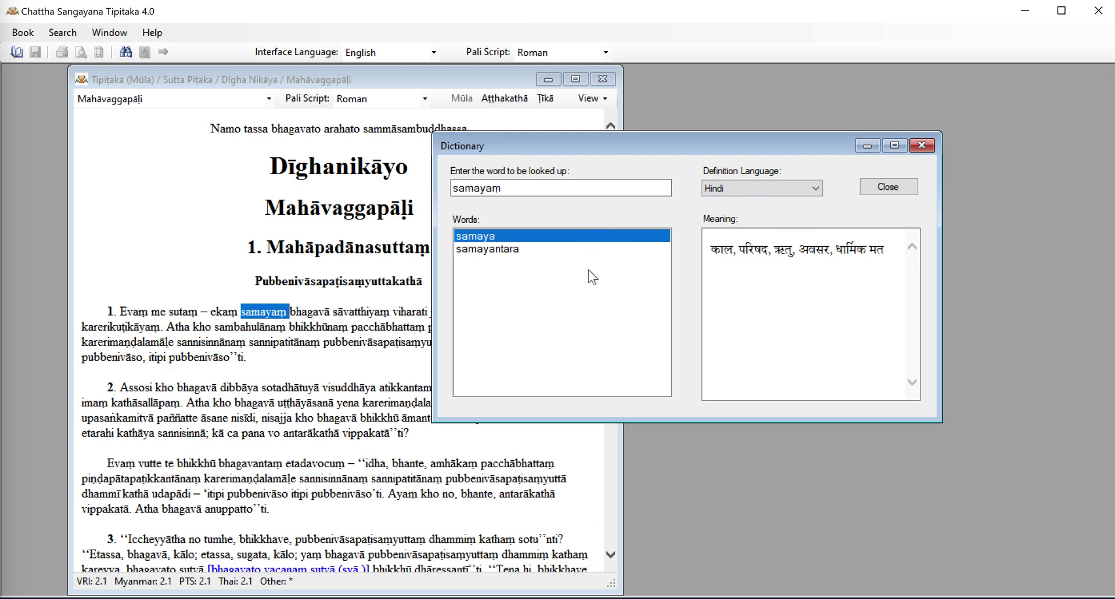
Close the Dictionary window, leaving samayaṃ marked in the Mahāvaggapāḷi text
click(919, 145)
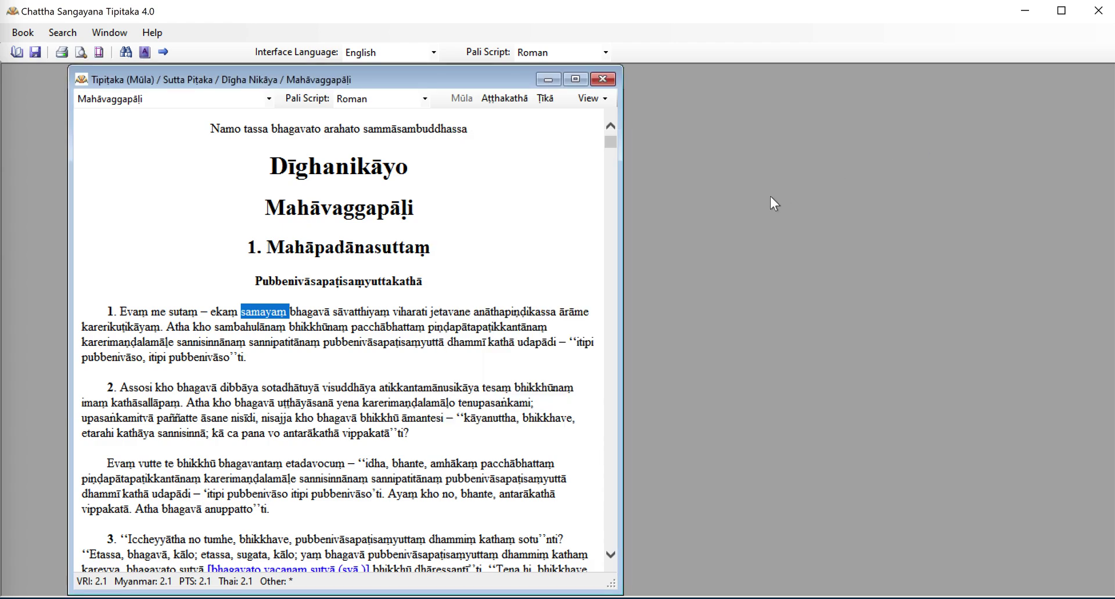